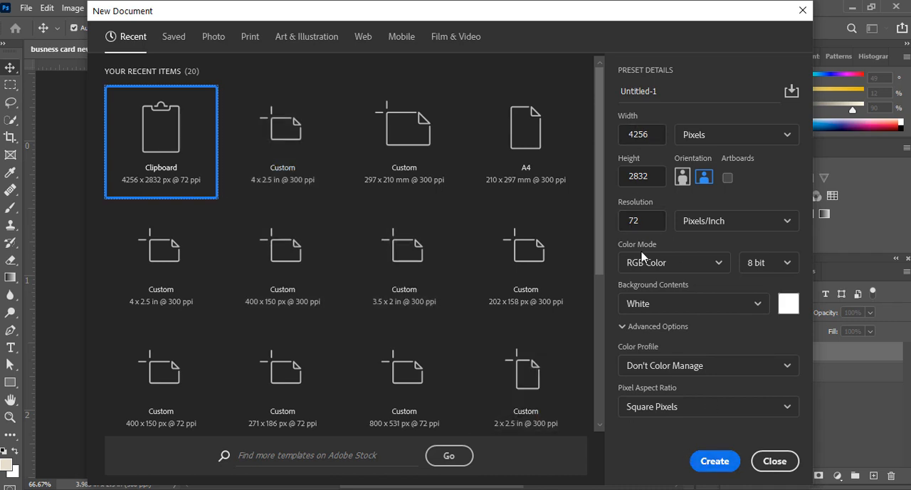
Create a 4 x 2.5 in document at 300 ppi, unlock its background layer and convert it to a smart object
{"action": "left_click", "coordinate": [285, 114]}
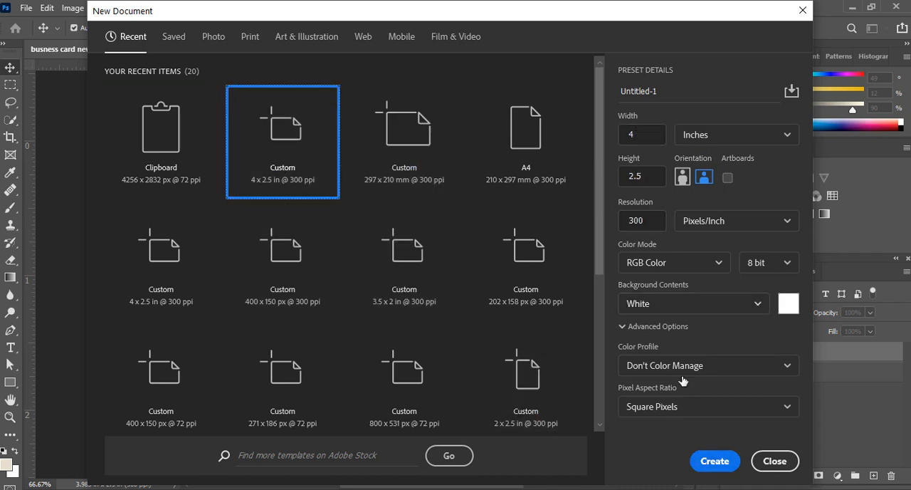
{"action": "left_click", "coordinate": [714, 461]}
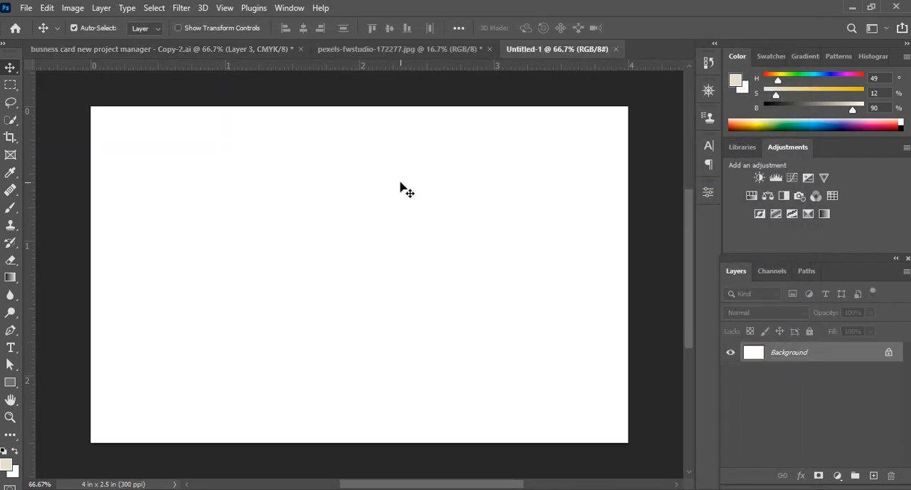
{"action": "left_click", "coordinate": [889, 353]}
{"action": "right_click", "coordinate": [861, 352]}
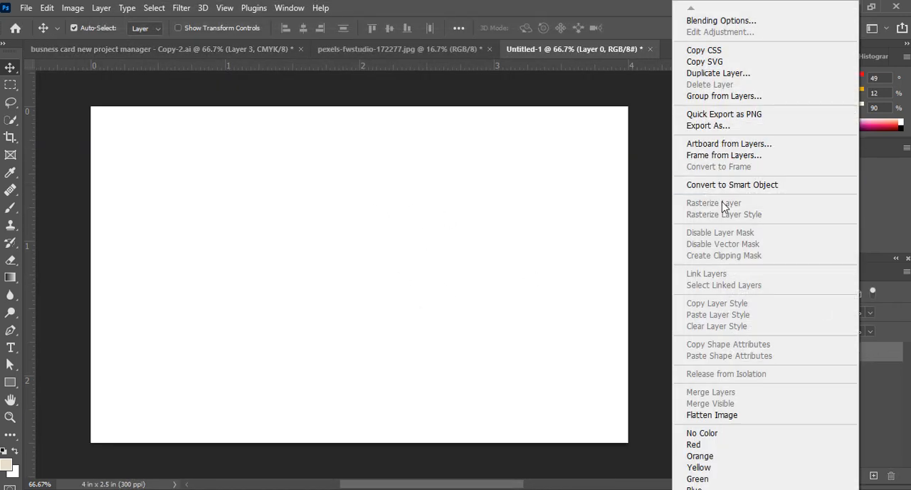
{"action": "left_click", "coordinate": [722, 184]}
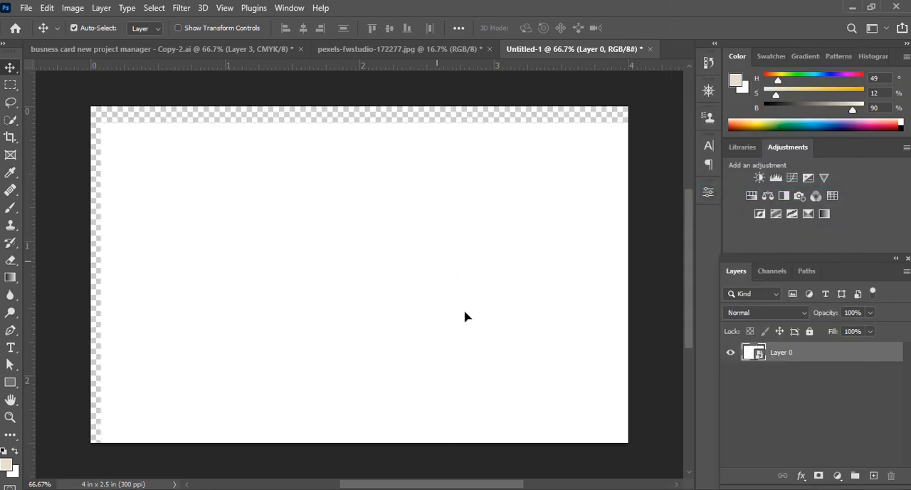
Copy the white card smart object twice into the pexels-fwstudio-172277.jpg wood image, one card above the other
{"action": "left_click_drag", "start_coordinate": [465, 317], "coordinate": [324, 212]}
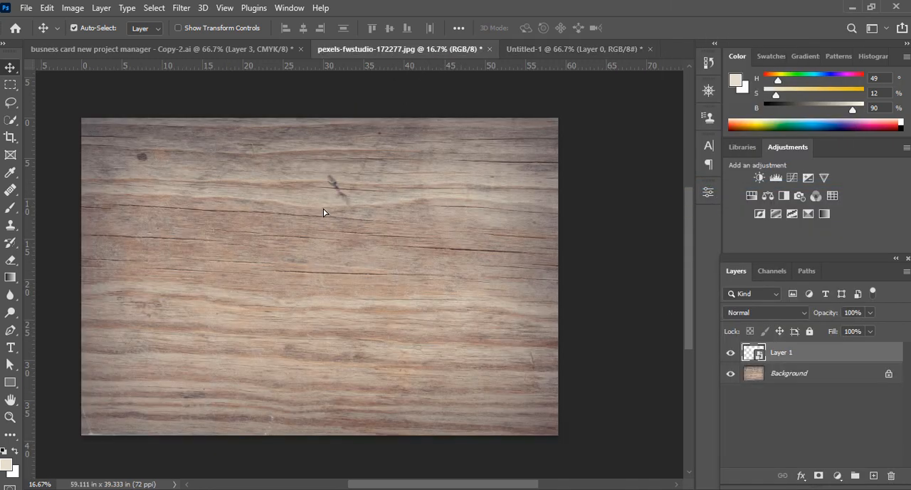
{"action": "left_click", "coordinate": [576, 48]}
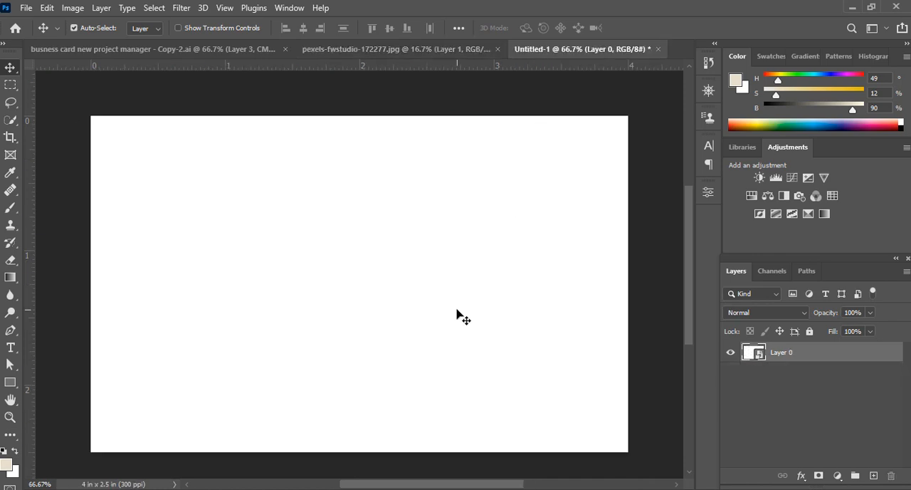
{"action": "left_click_drag", "start_coordinate": [462, 317], "coordinate": [415, 57]}
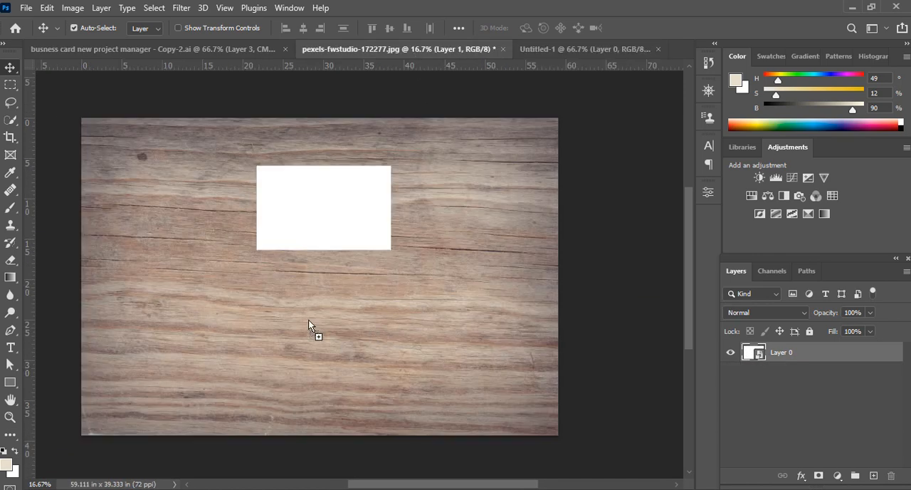
{"action": "left_click_drag", "start_coordinate": [308, 322], "coordinate": [308, 321]}
Close the Untitled-1 document used to make the blank card
{"action": "left_click", "coordinate": [632, 51]}
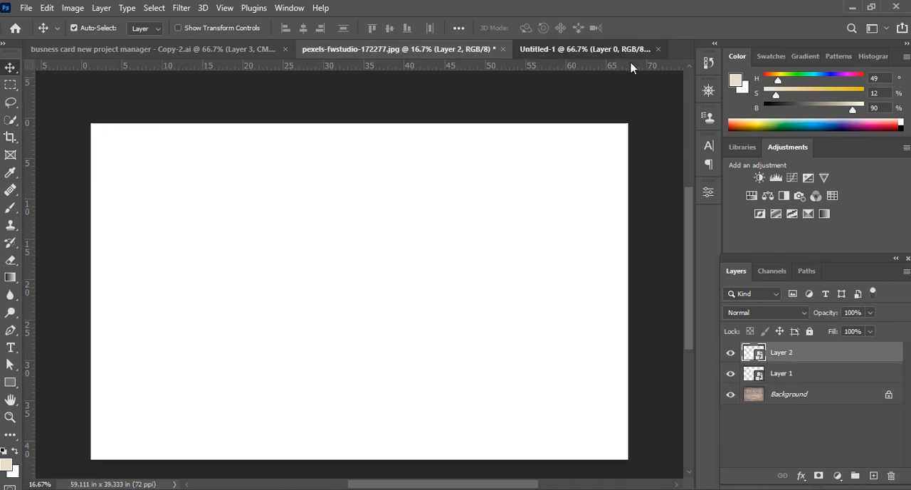
{"action": "left_click", "coordinate": [658, 48]}
{"action": "left_click", "coordinate": [469, 199]}
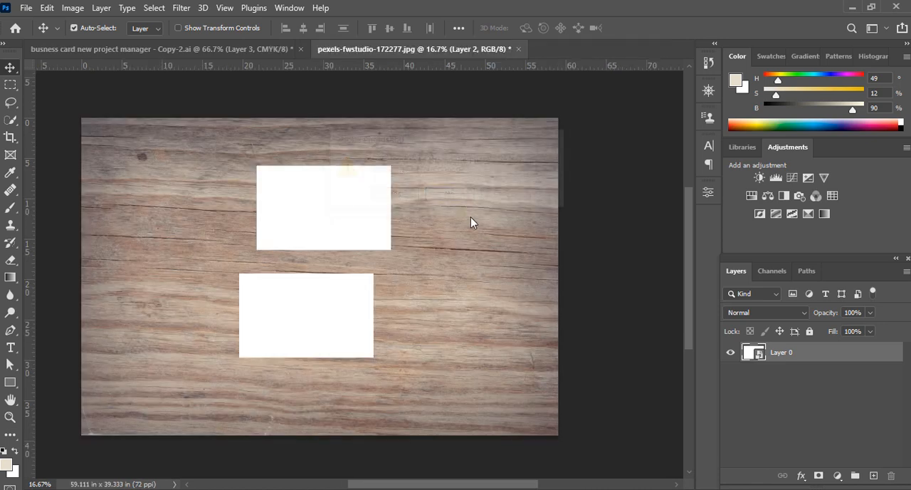
Align the upper card vertically with the lower one and rotate both cards together by 30 degrees
{"action": "mouse_move", "coordinate": [316, 205]}
{"action": "left_mouse_down"}
{"action": "mouse_move", "coordinate": [301, 203]}
{"action": "mouse_move", "coordinate": [319, 190]}
{"action": "mouse_move", "coordinate": [328, 207]}
{"action": "mouse_move", "coordinate": [317, 207]}
{"action": "left_mouse_up"}
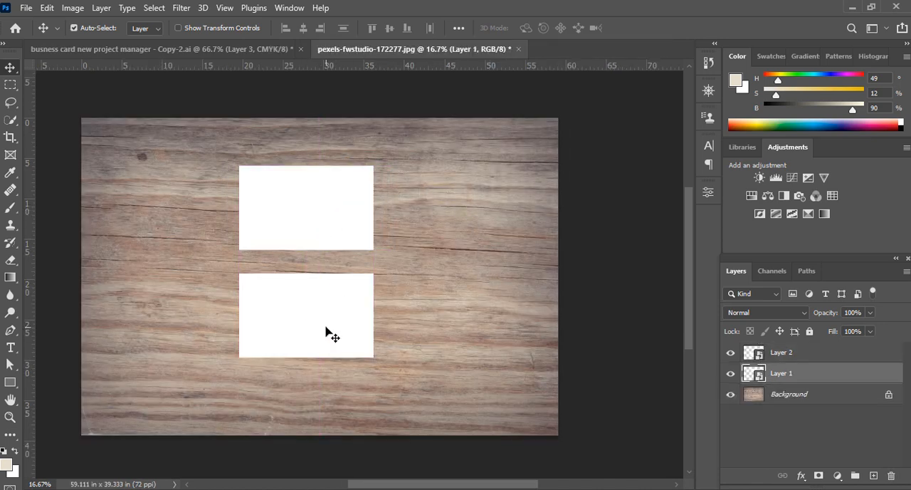
{"action": "left_click", "coordinate": [327, 334]}
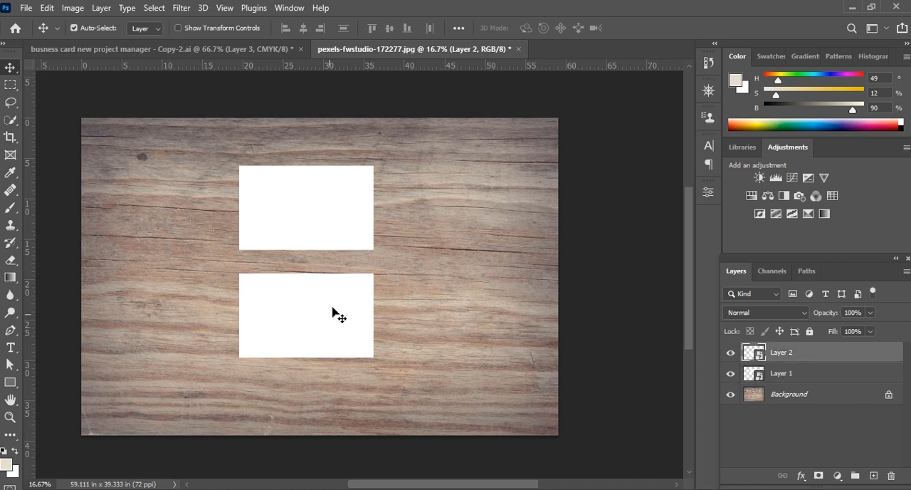
{"action": "left_click", "coordinate": [335, 204], "text": "shift"}
{"action": "key", "text": "ctrl+t"}
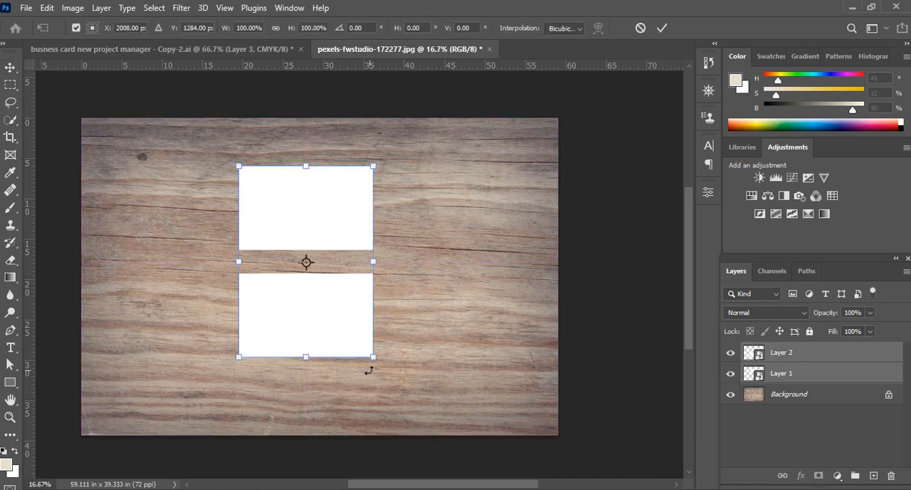
{"action": "left_click_drag", "start_coordinate": [376, 363], "coordinate": [332, 407]}
{"action": "key", "text": "ctrl+z"}
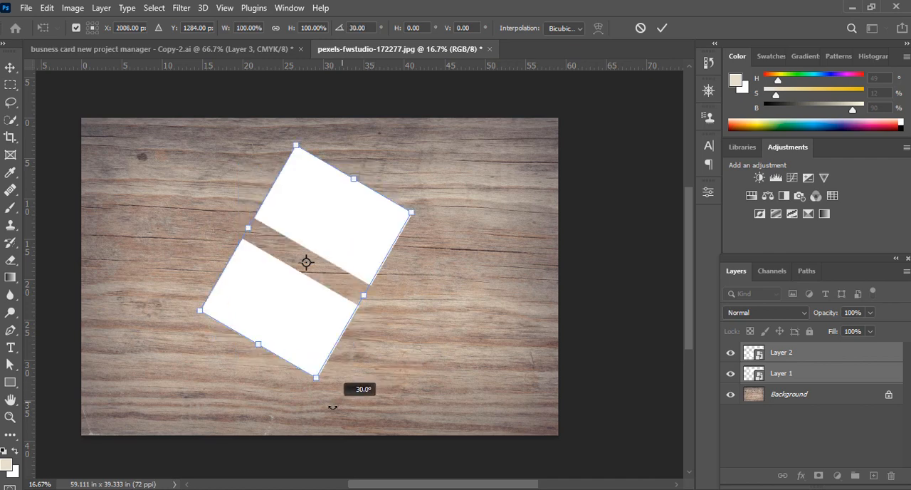
{"action": "left_click_drag", "start_coordinate": [333, 406], "coordinate": [328, 401]}
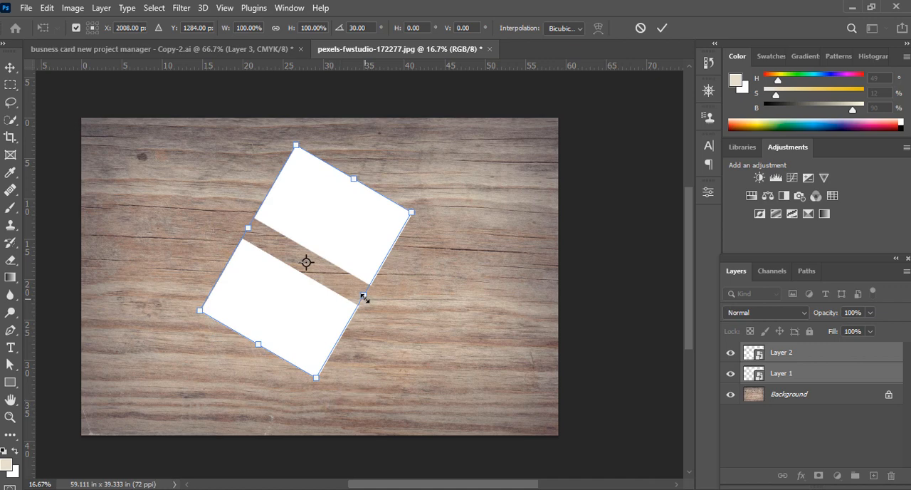
{"action": "left_click_drag", "start_coordinate": [364, 298], "coordinate": [381, 322]}
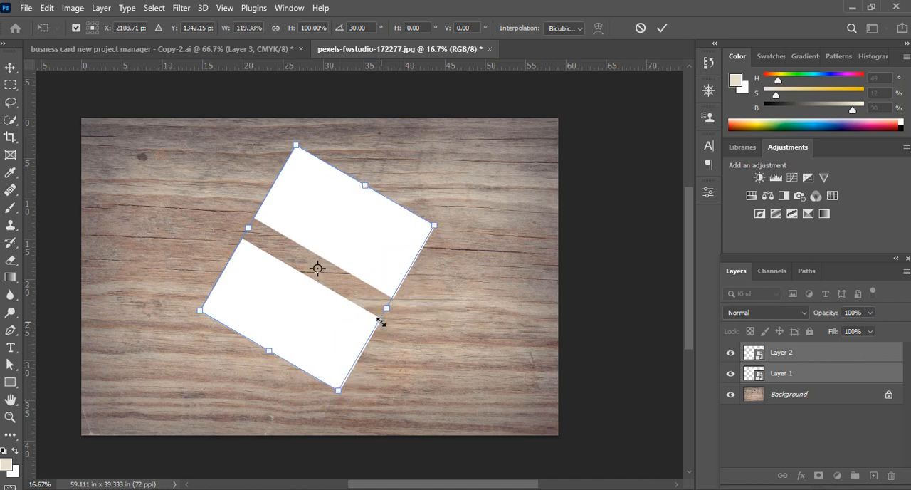
{"action": "key", "text": "ctrl+z"}
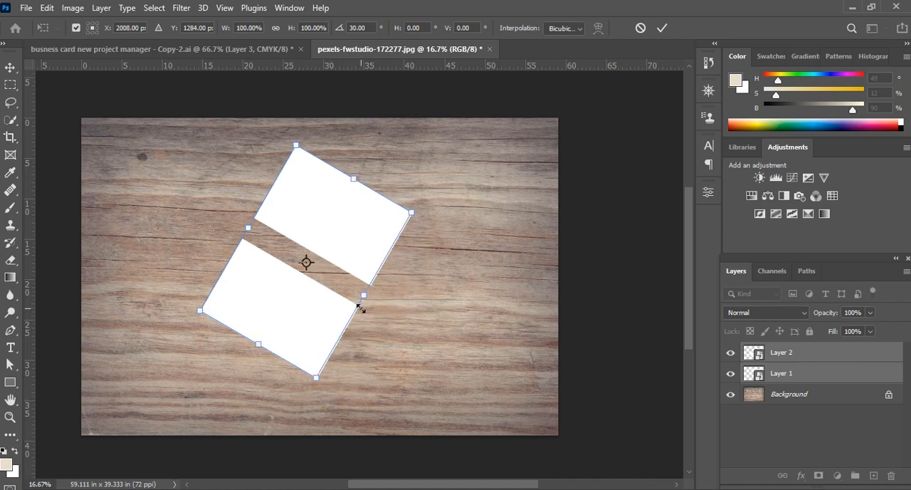
{"action": "mouse_move", "coordinate": [366, 299]}
{"action": "left_mouse_down"}
{"action": "mouse_move", "coordinate": [382, 307]}
{"action": "mouse_move", "coordinate": [372, 299]}
{"action": "mouse_move", "coordinate": [361, 310]}
{"action": "left_mouse_up"}
{"action": "key", "text": "ctrl+z"}
Enlarge both rotated cards proportionally so they nearly span the height of the wood image, and apply the transform
{"action": "mouse_move", "coordinate": [316, 375]}
{"action": "left_mouse_down"}
{"action": "mouse_move", "coordinate": [333, 425]}
{"action": "mouse_move", "coordinate": [320, 362]}
{"action": "left_mouse_up"}
{"action": "left_click", "coordinate": [661, 29]}
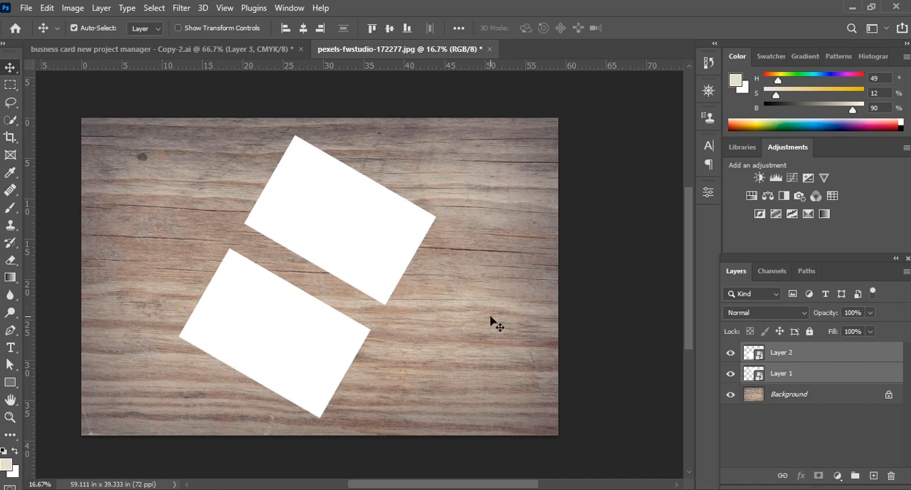
Add a Multiply drop shadow to the upper card with 100% opacity, 0 px distance and 202 px size
{"action": "left_click", "coordinate": [390, 297]}
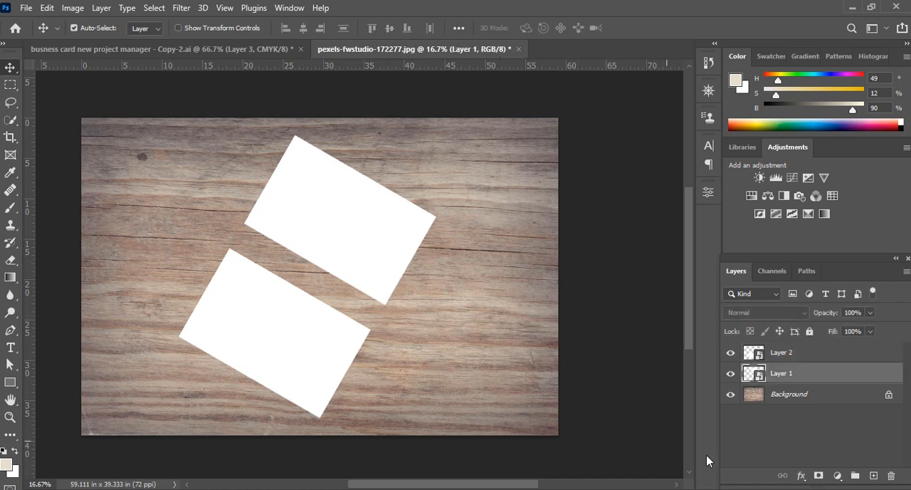
{"action": "left_click", "coordinate": [801, 475]}
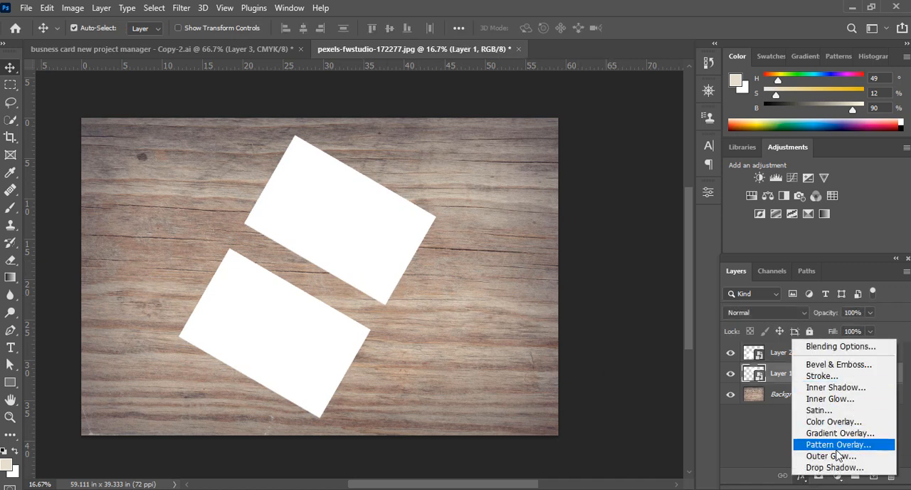
{"action": "left_click", "coordinate": [839, 468]}
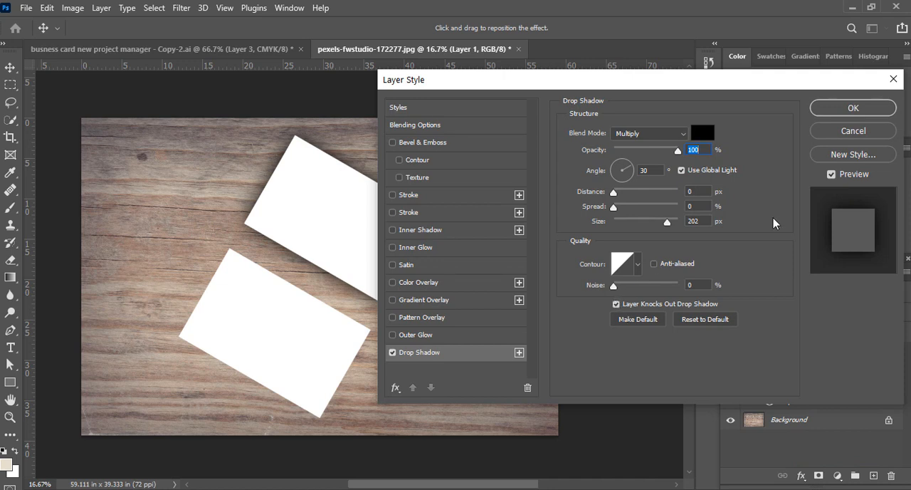
{"action": "left_click", "coordinate": [832, 175]}
{"action": "left_click", "coordinate": [832, 174]}
{"action": "left_click", "coordinate": [834, 175]}
{"action": "left_click", "coordinate": [834, 175]}
{"action": "left_click", "coordinate": [835, 106]}
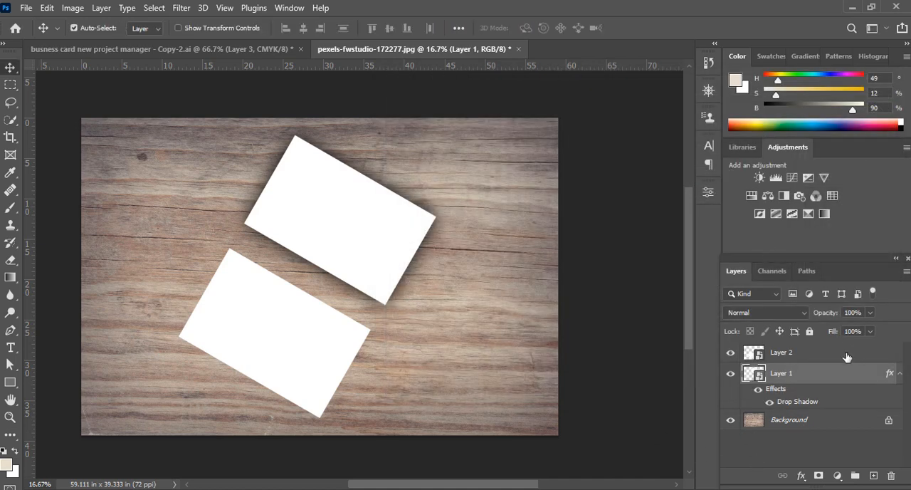
Add the same drop shadow to the lower card, with 100% opacity, 0 px distance and 202 px size
{"action": "left_click", "coordinate": [828, 359]}
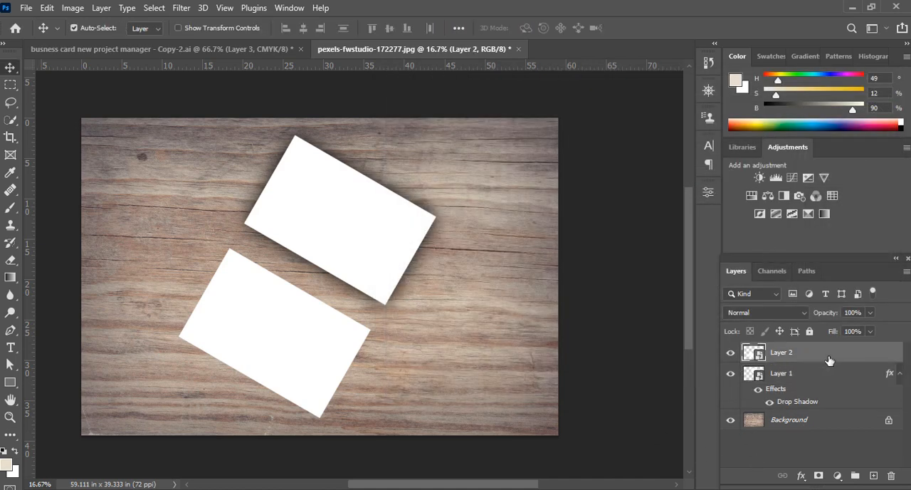
{"action": "left_click", "coordinate": [804, 479]}
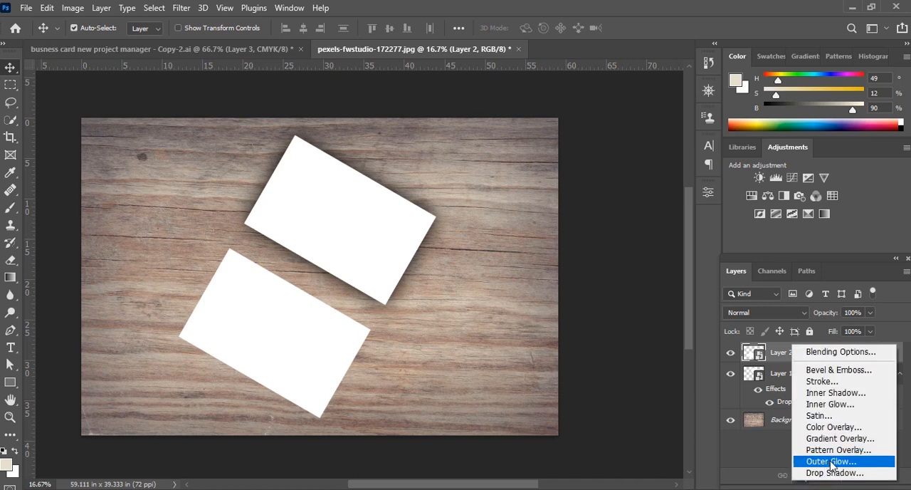
{"action": "left_click", "coordinate": [832, 473]}
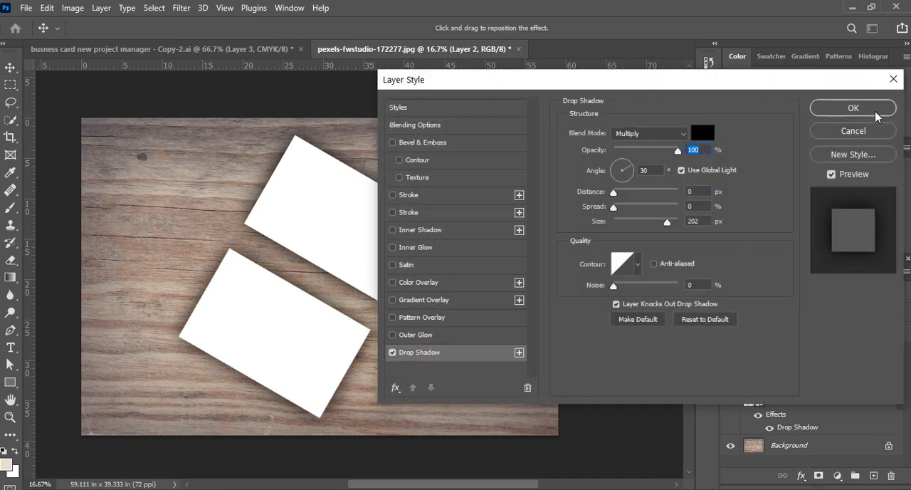
{"action": "left_click", "coordinate": [854, 108]}
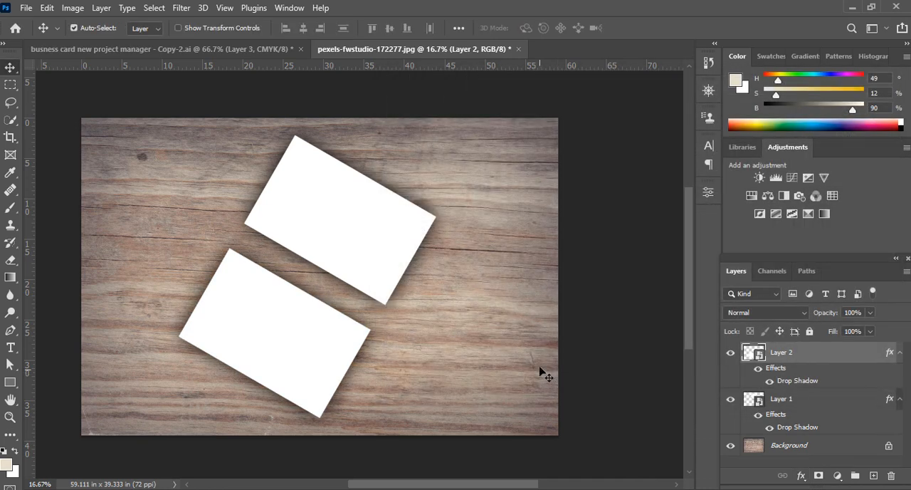
Open the lower card's smart object and copy the green HypeMakerz logo artwork into it from the business card document
{"action": "double_click", "coordinate": [759, 356]}
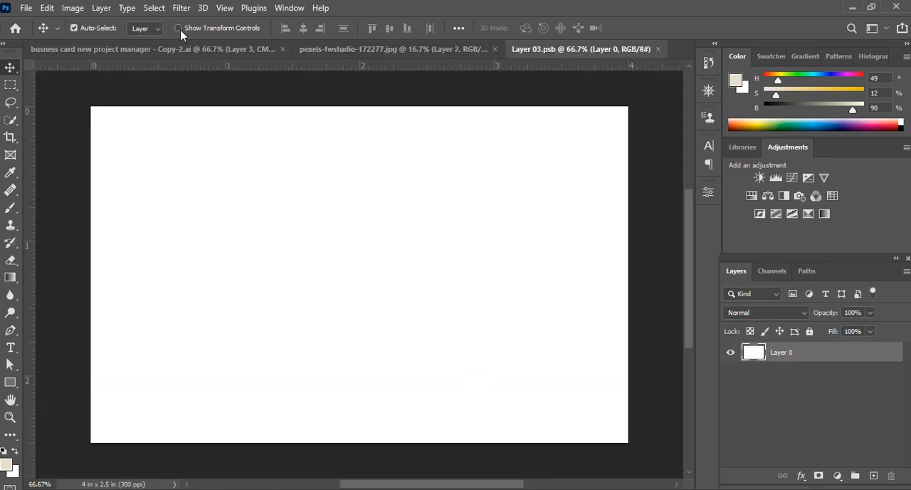
{"action": "left_click", "coordinate": [181, 51]}
{"action": "left_click_drag", "start_coordinate": [321, 304], "coordinate": [562, 51]}
{"action": "left_click_drag", "start_coordinate": [357, 228], "coordinate": [358, 248]}
Scale the green logo artwork to about 114% width and 125% height so it fills the whole card canvas
{"action": "key", "text": "ctrl+t"}
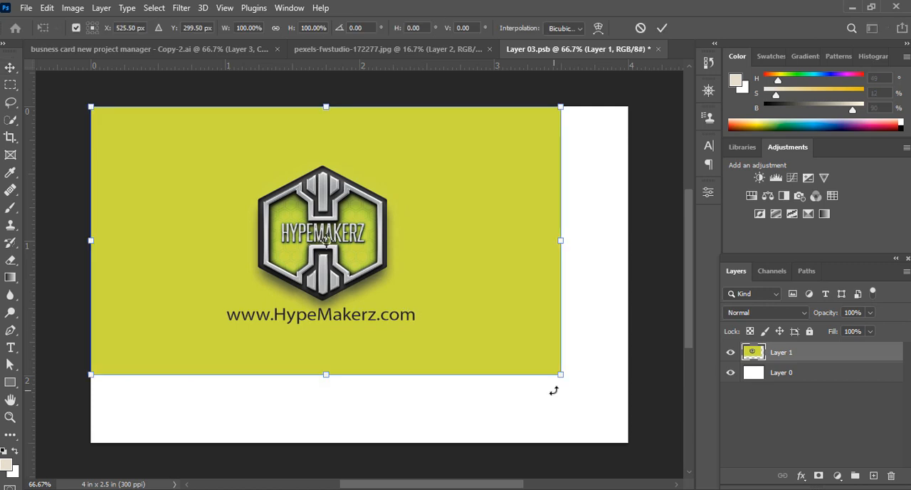
{"action": "left_click_drag", "start_coordinate": [557, 376], "coordinate": [607, 442]}
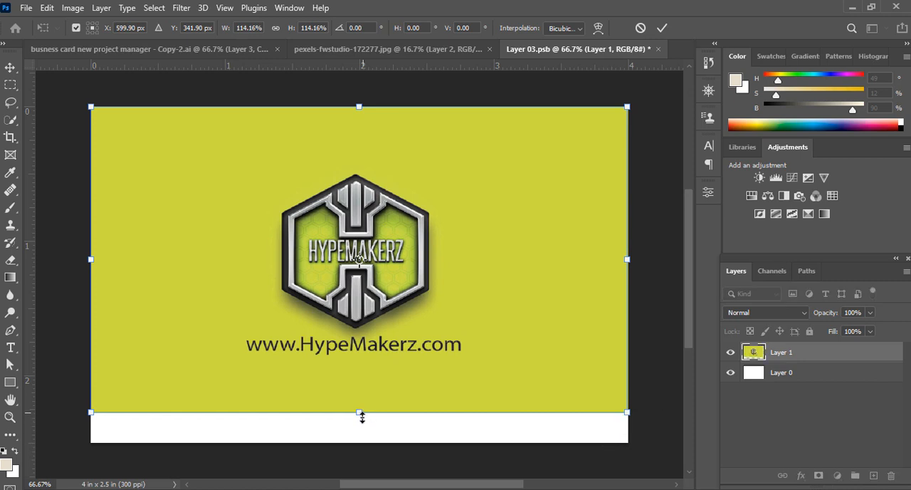
{"action": "left_click_drag", "start_coordinate": [361, 415], "coordinate": [361, 442]}
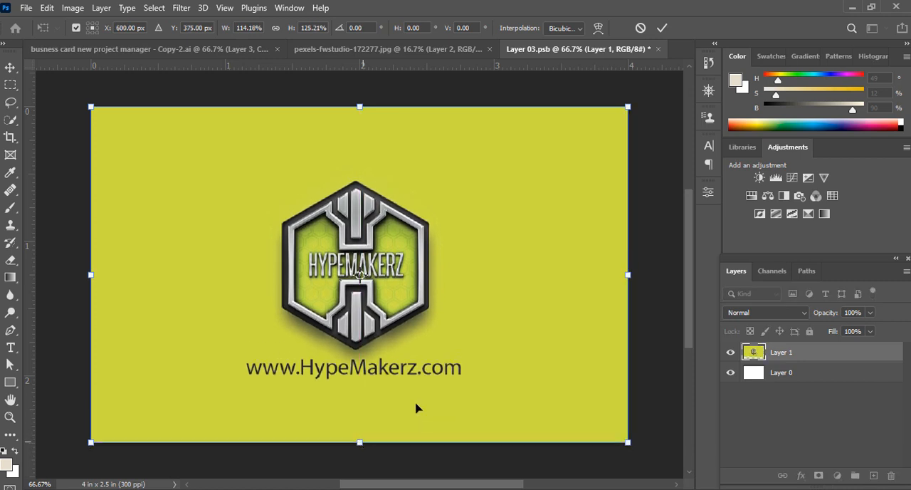
{"action": "left_click", "coordinate": [662, 28]}
Save and close the lower card's smart object and return to the wood mockup image
{"action": "key", "text": "ctrl+s"}
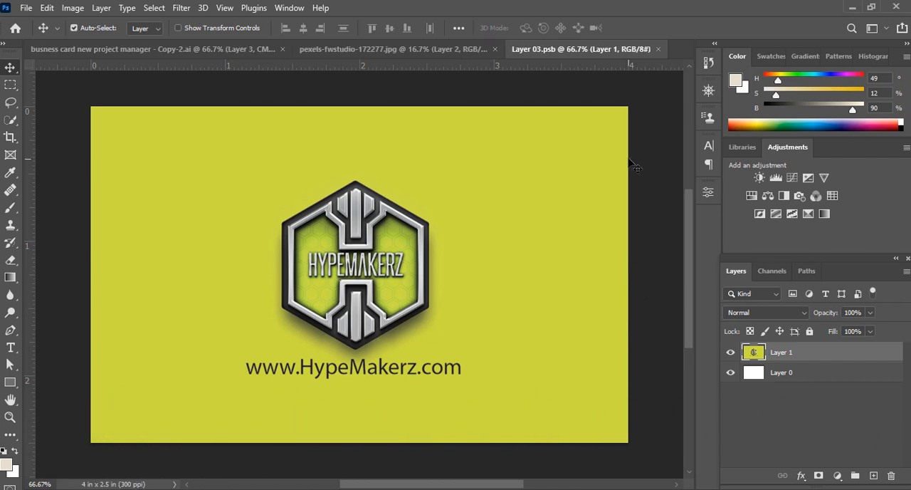
{"action": "left_click", "coordinate": [658, 48]}
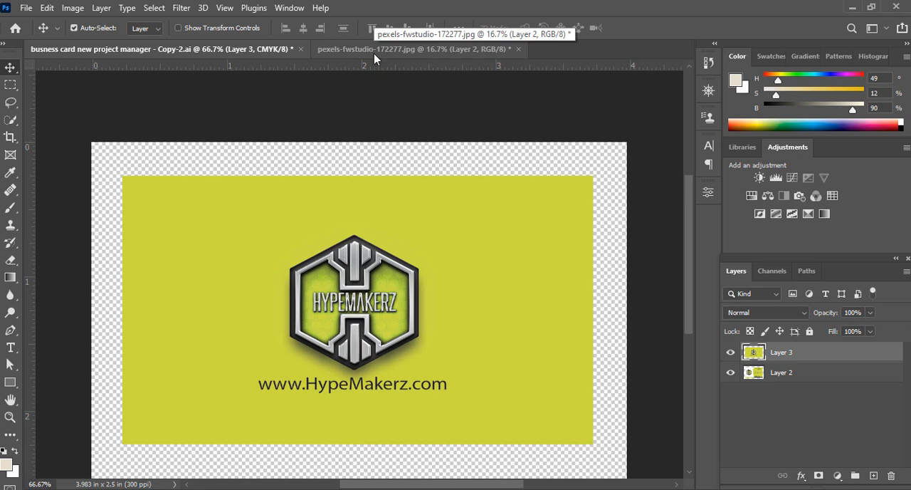
{"action": "left_click", "coordinate": [333, 56]}
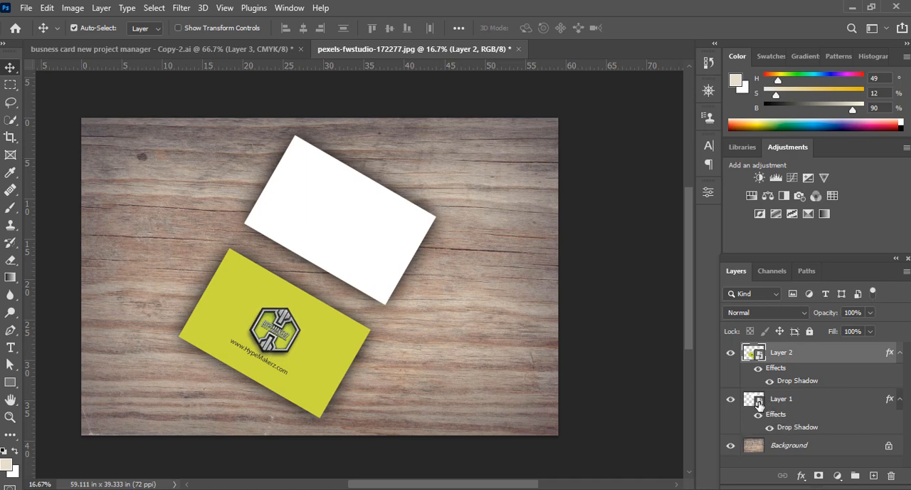
Open the upper card's smart object and copy the contact-details artwork into it from the business card document, hiding Layer 3 there
{"action": "double_click", "coordinate": [759, 404]}
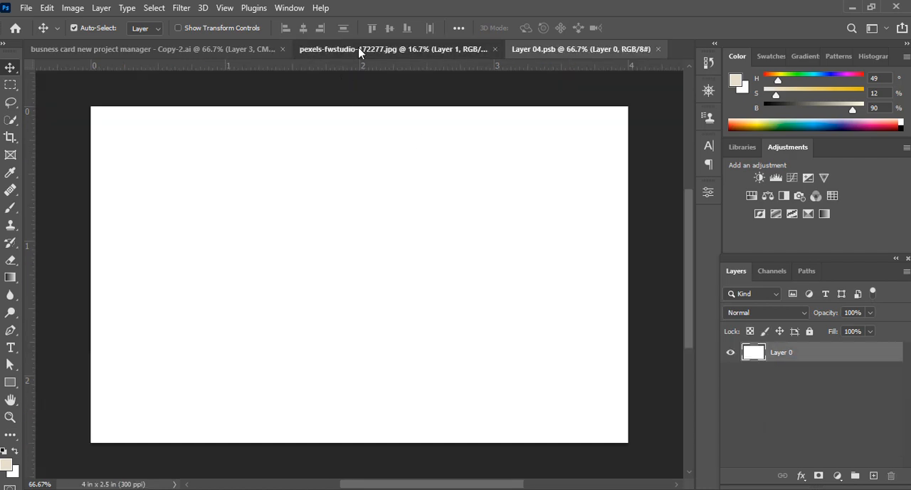
{"action": "left_click", "coordinate": [358, 48]}
{"action": "left_click", "coordinate": [249, 50]}
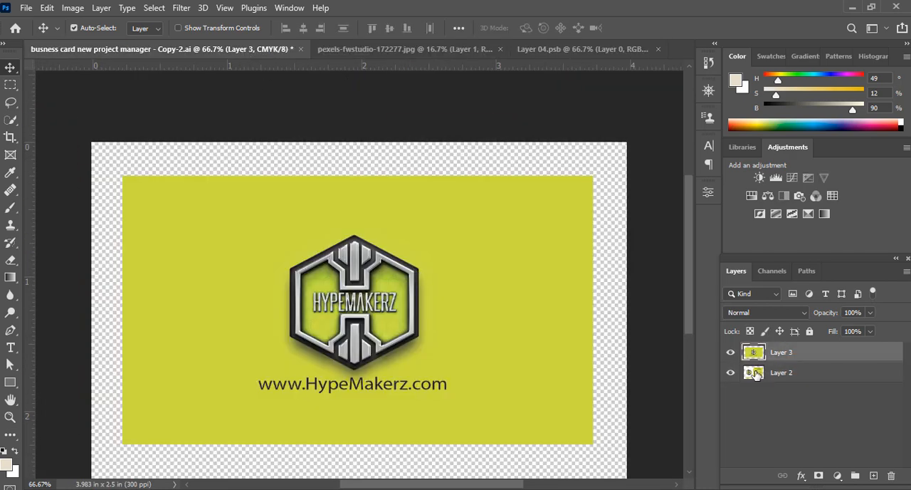
{"action": "left_click", "coordinate": [731, 353]}
{"action": "left_click", "coordinate": [754, 376]}
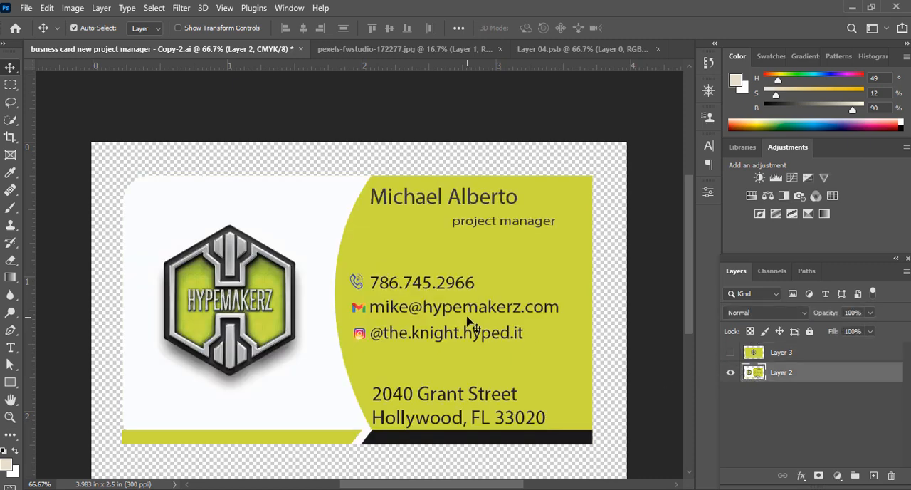
{"action": "left_click_drag", "start_coordinate": [427, 299], "coordinate": [456, 53]}
{"action": "left_click_drag", "start_coordinate": [553, 53], "coordinate": [364, 268]}
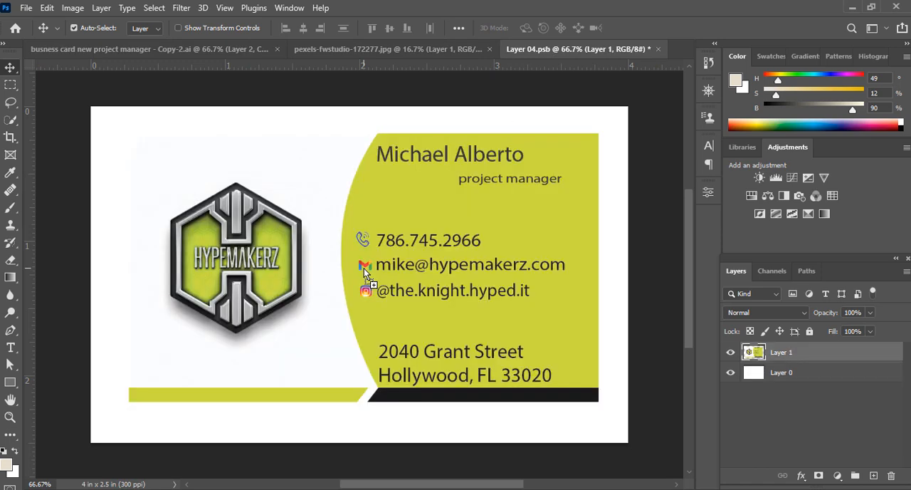
Scale the contact-details artwork to about 115% width and 125% height so it fills the whole card canvas
{"action": "key", "text": "ctrl"}
{"action": "key", "text": "ctrl+t"}
{"action": "left_click_drag", "start_coordinate": [451, 317], "coordinate": [420, 289]}
{"action": "left_click_drag", "start_coordinate": [560, 374], "coordinate": [625, 435]}
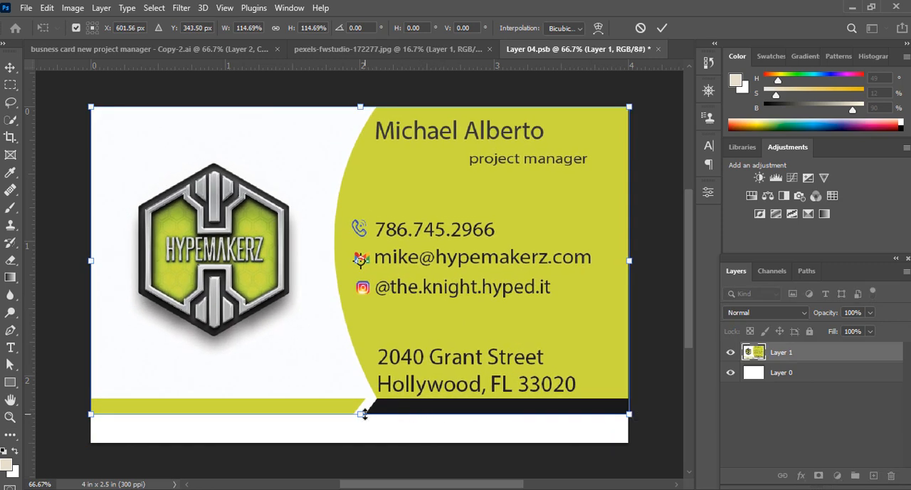
{"action": "left_click_drag", "start_coordinate": [363, 421], "coordinate": [363, 450]}
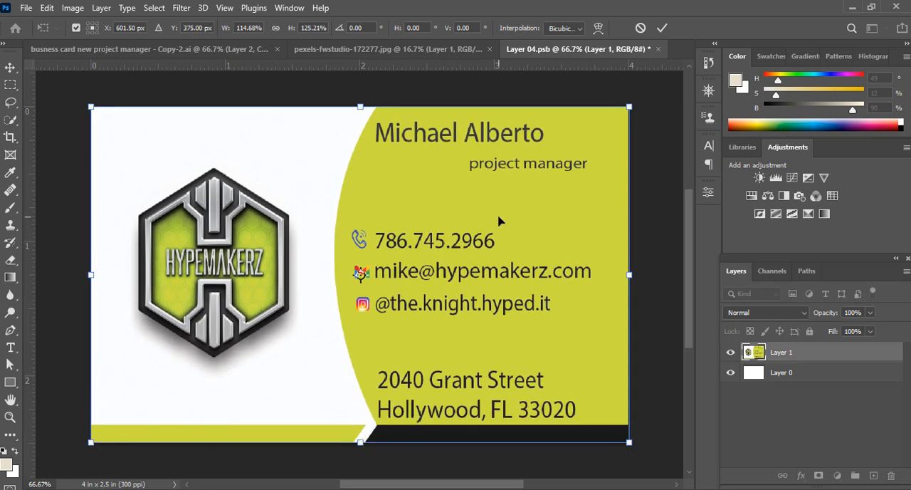
{"action": "left_click", "coordinate": [661, 28]}
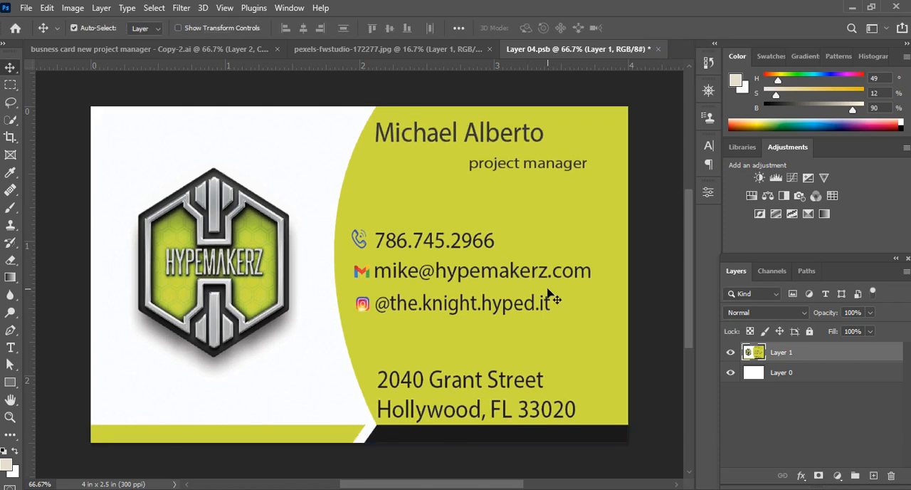
Save and close the upper card's smart object and return to the wood mockup image
{"action": "key", "text": "ctrl+s"}
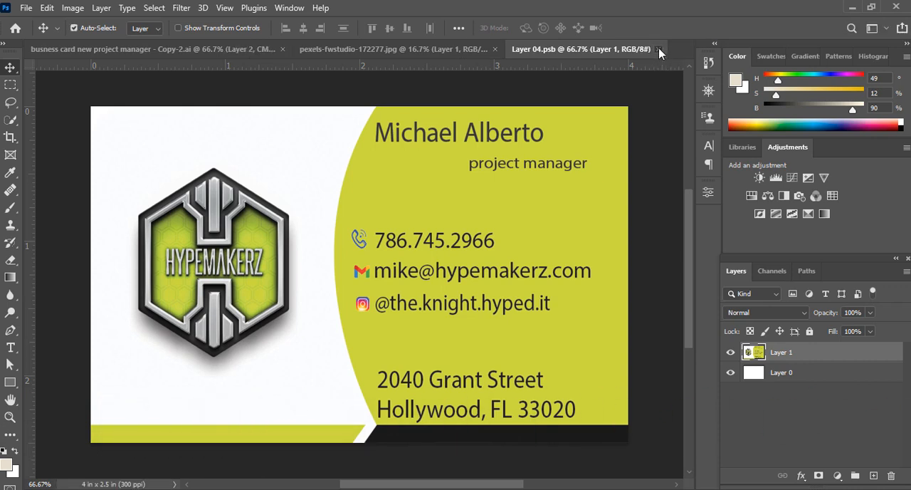
{"action": "left_click", "coordinate": [659, 49]}
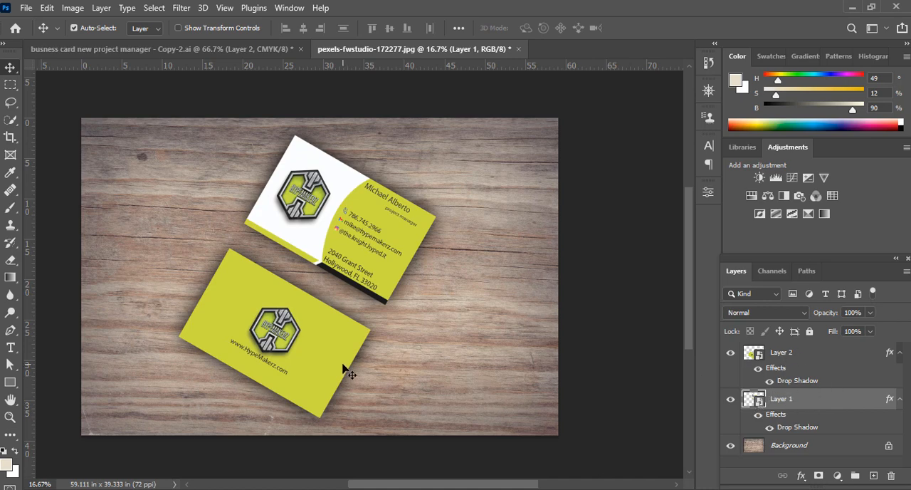
Duplicate the green logo card four times, shifting each copy slightly upward to form a stack of cards
{"action": "left_click", "coordinate": [276, 348], "text": "ctrl+space"}
{"action": "left_click", "coordinate": [276, 348], "text": "ctrl+space"}
{"action": "left_click", "coordinate": [287, 356], "text": "ctrl+space"}
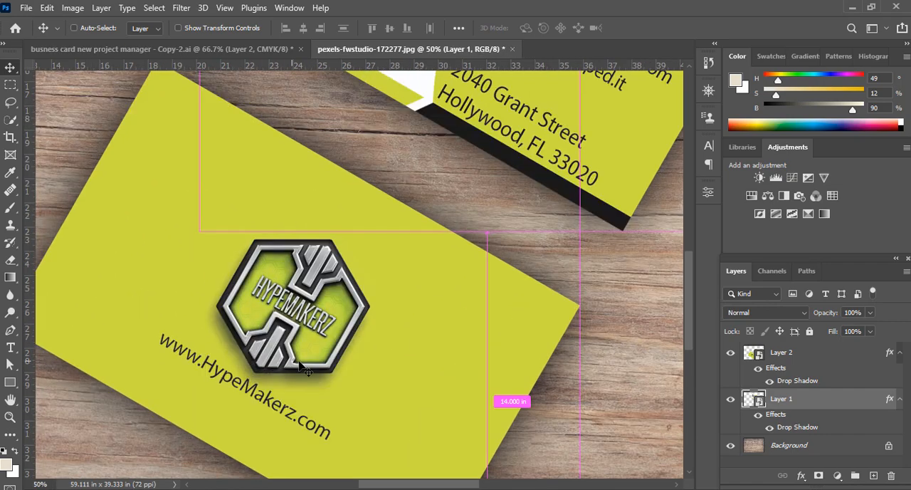
{"action": "left_click_drag", "start_coordinate": [409, 420], "coordinate": [411, 308]}
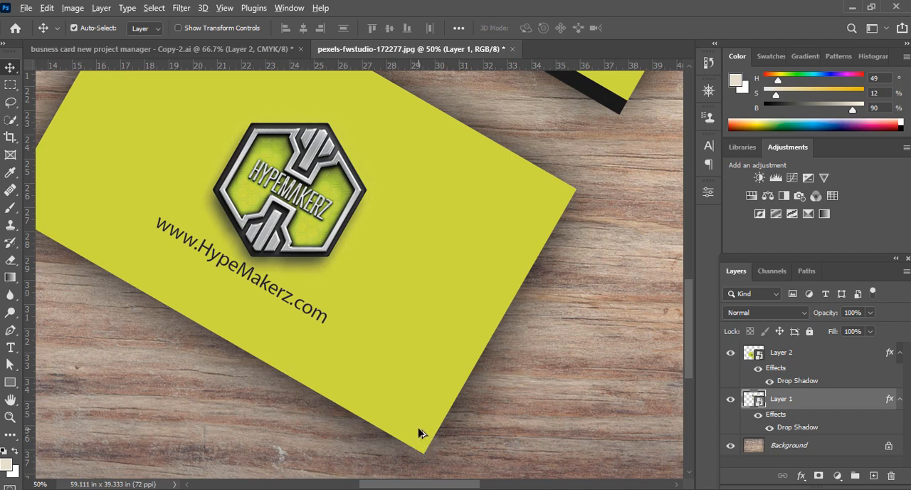
{"action": "left_click_drag", "start_coordinate": [420, 433], "coordinate": [417, 406]}
{"action": "left_click_drag", "start_coordinate": [573, 359], "coordinate": [499, 455]}
{"action": "left_click_drag", "start_coordinate": [570, 292], "coordinate": [522, 439]}
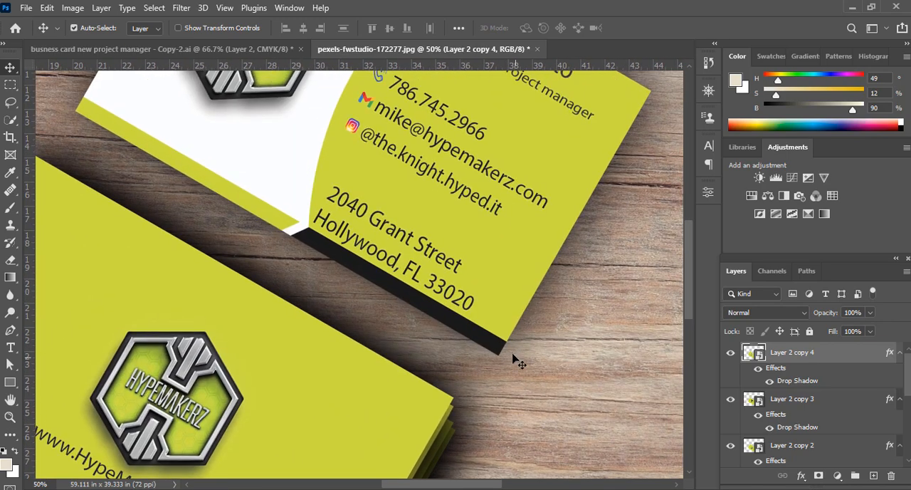
Build a matching stack from the contact-details card with four duplicates, each offset slightly upward
{"action": "mouse_move", "coordinate": [489, 313]}
{"action": "left_mouse_down"}
{"action": "mouse_move", "coordinate": [493, 321]}
{"action": "mouse_move", "coordinate": [488, 310]}
{"action": "left_mouse_up"}
{"action": "left_click_drag", "start_coordinate": [486, 310], "coordinate": [490, 288]}
{"action": "key", "text": "ctrl+j"}
{"action": "key", "text": "ctrl+j"}
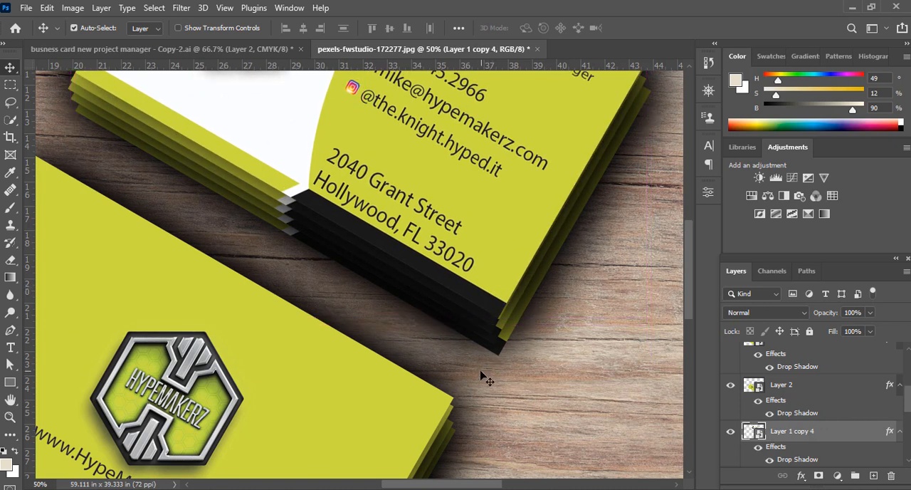
Examine both card stacks within the whole wood background image
{"action": "scroll", "coordinate": [441, 352], "scroll_direction": "down", "scroll_amount": 2}
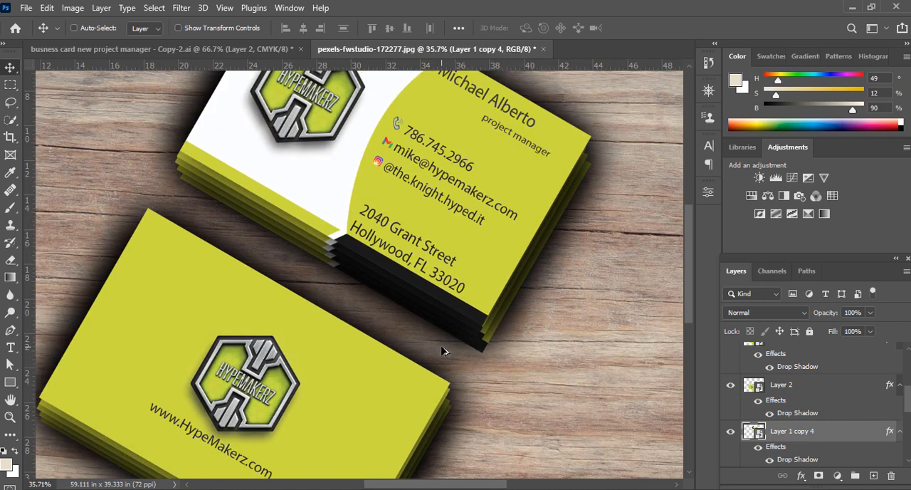
{"action": "scroll", "coordinate": [443, 350], "scroll_direction": "right", "scroll_amount": 1}
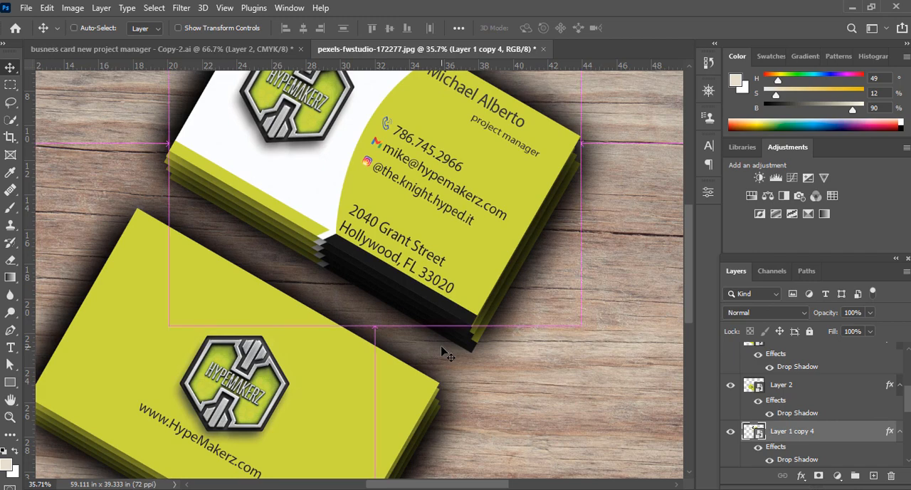
{"action": "scroll", "coordinate": [442, 348], "scroll_direction": "down", "scroll_amount": 1}
{"action": "left_click_drag", "start_coordinate": [472, 381], "coordinate": [451, 369]}
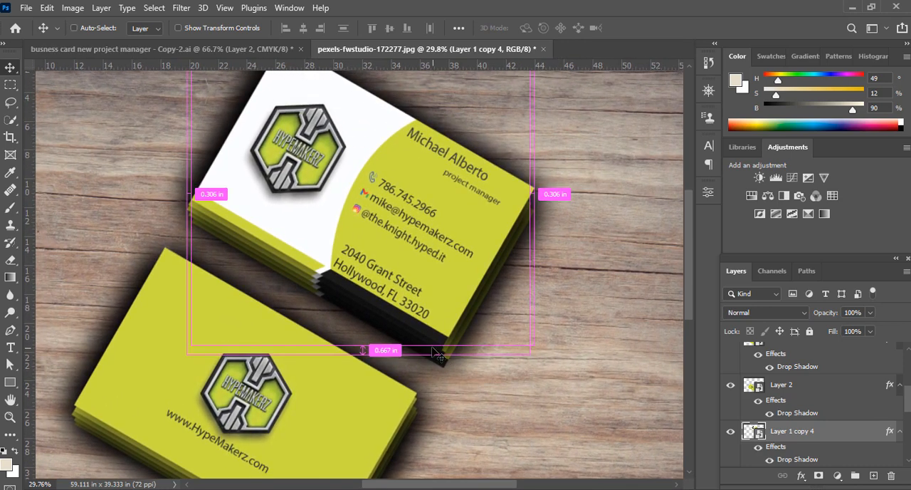
{"action": "scroll", "coordinate": [440, 354], "scroll_direction": "down", "scroll_amount": 3}
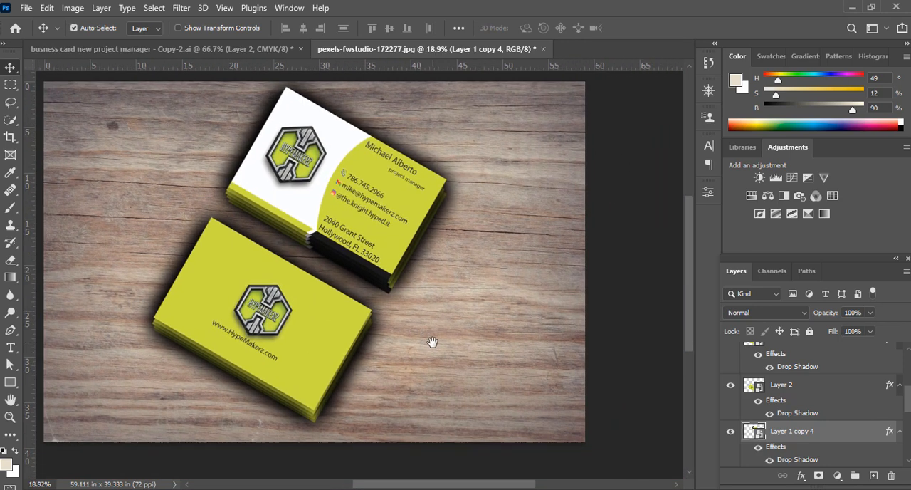
{"action": "left_click_drag", "start_coordinate": [432, 342], "coordinate": [443, 374]}
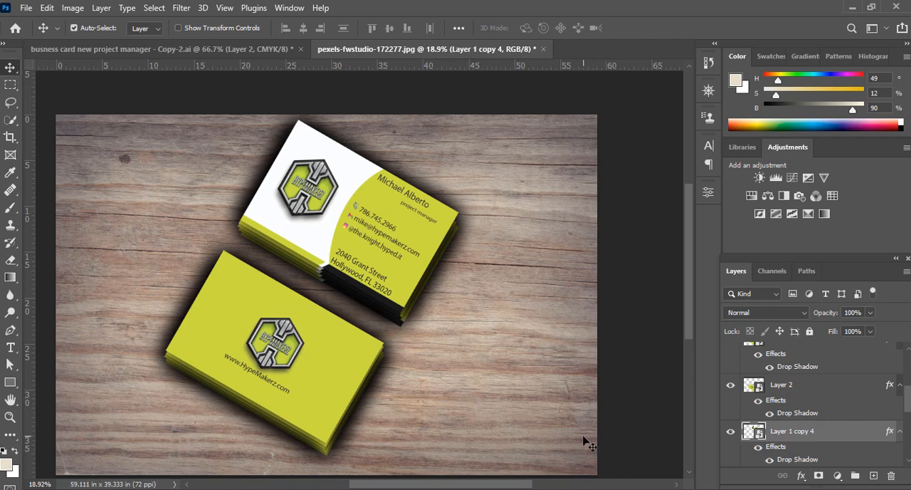
{"action": "left_click_drag", "start_coordinate": [614, 425], "coordinate": [602, 407]}
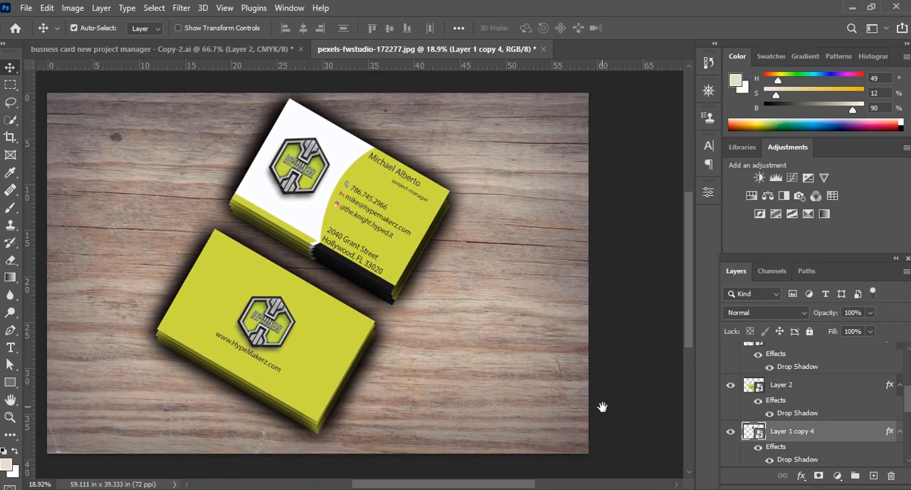
Move Layer 1, the base card of the contact-details stack, to the top of the layer order
{"action": "scroll", "coordinate": [801, 432], "scroll_direction": "up", "scroll_amount": 5}
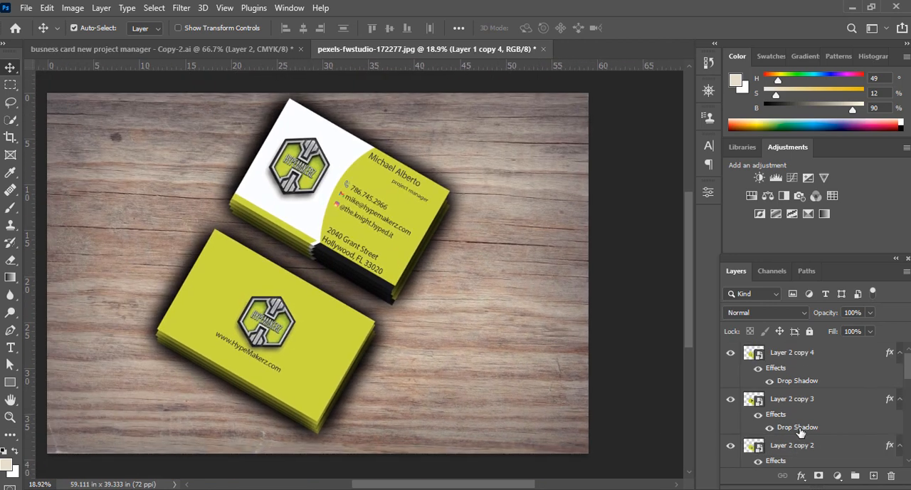
{"action": "left_click", "coordinate": [798, 362]}
{"action": "scroll", "coordinate": [808, 403], "scroll_direction": "down", "scroll_amount": 5}
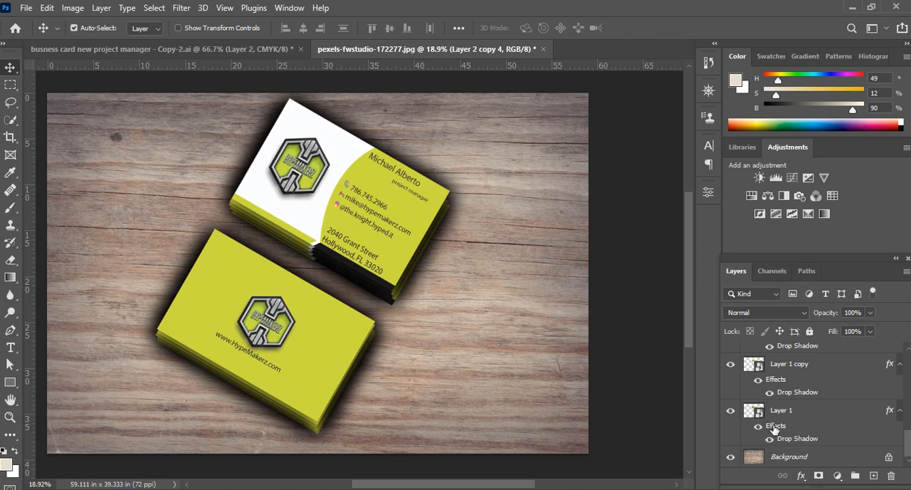
{"action": "key", "text": "ctrl+j"}
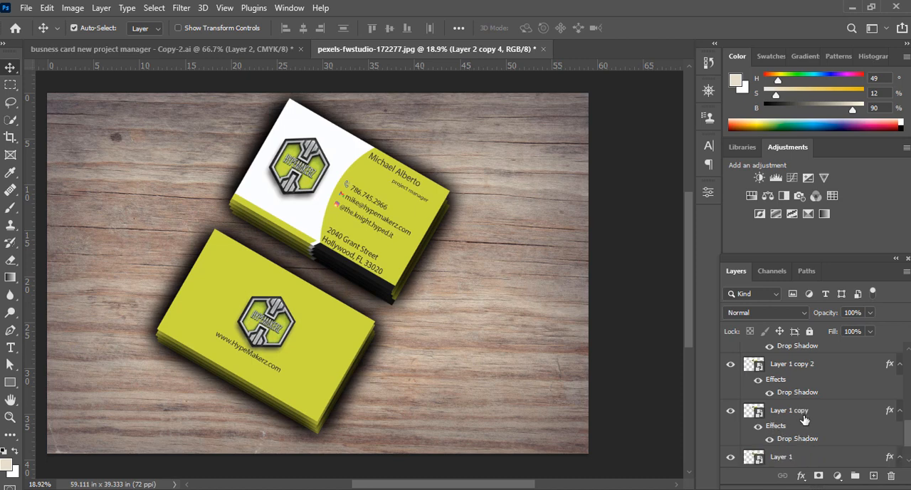
{"action": "scroll", "coordinate": [804, 420], "scroll_direction": "up", "scroll_amount": 3}
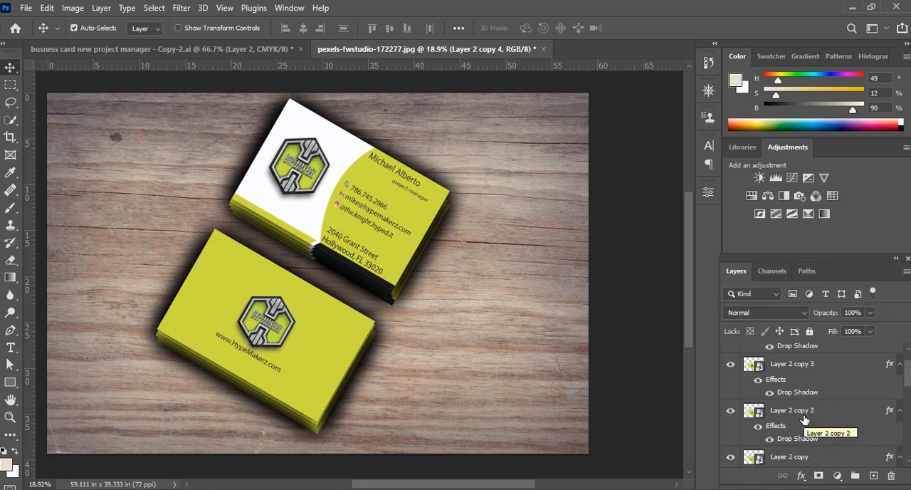
{"action": "scroll", "coordinate": [805, 420], "scroll_direction": "up", "scroll_amount": 1}
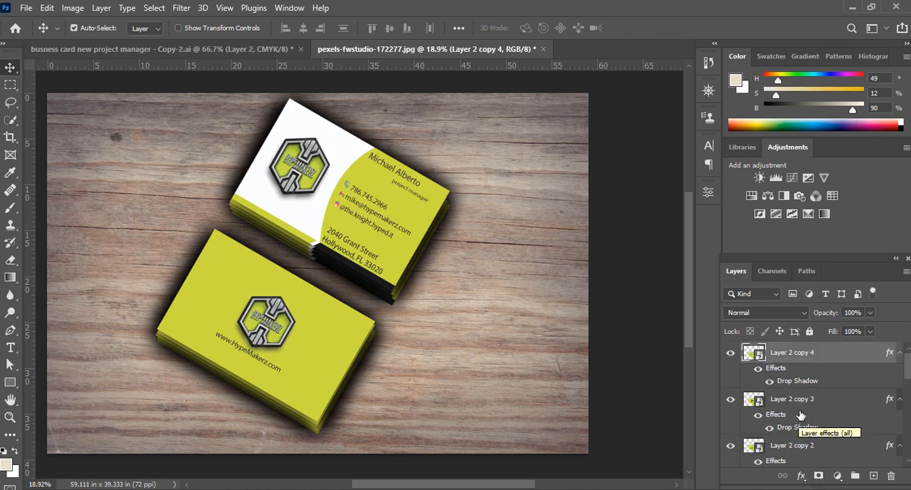
{"action": "scroll", "coordinate": [799, 410], "scroll_direction": "down", "scroll_amount": 5}
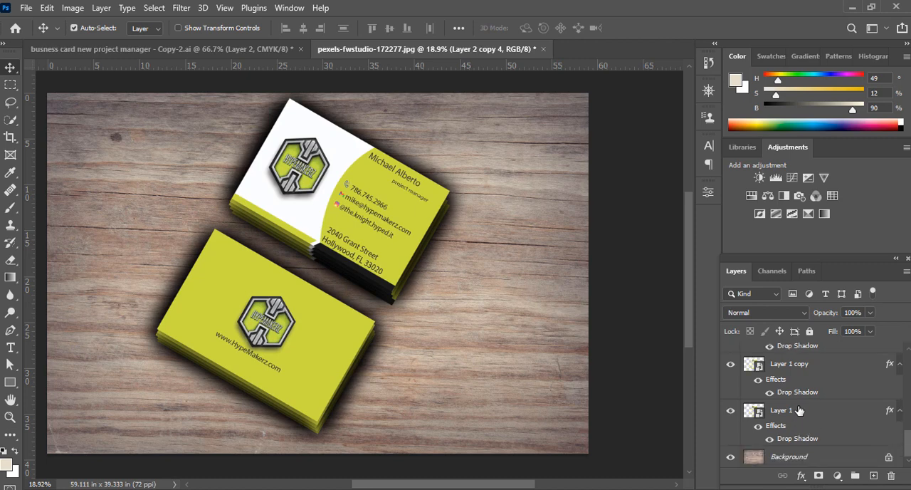
{"action": "left_click_drag", "start_coordinate": [778, 413], "coordinate": [792, 347]}
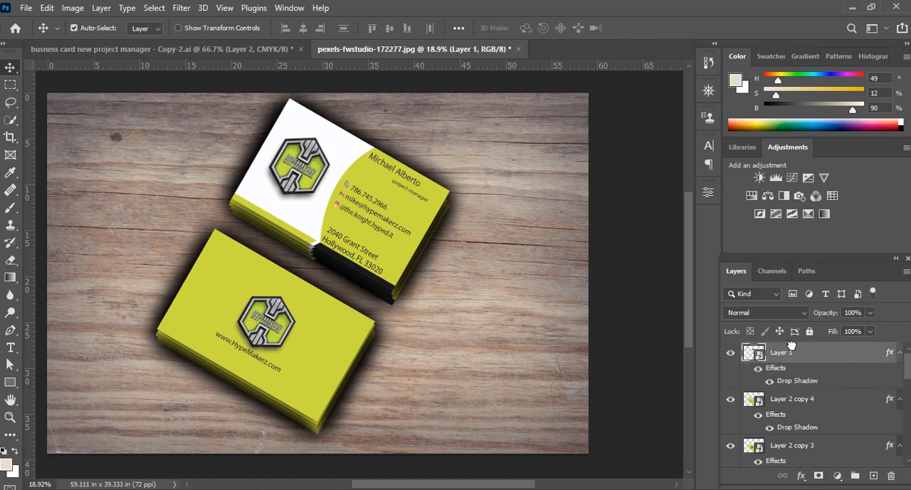
Toggle Layer 1's visibility off and on to identify its card in the upper stack
{"action": "left_click", "coordinate": [731, 353]}
{"action": "left_click", "coordinate": [731, 353]}
{"action": "left_click", "coordinate": [731, 353]}
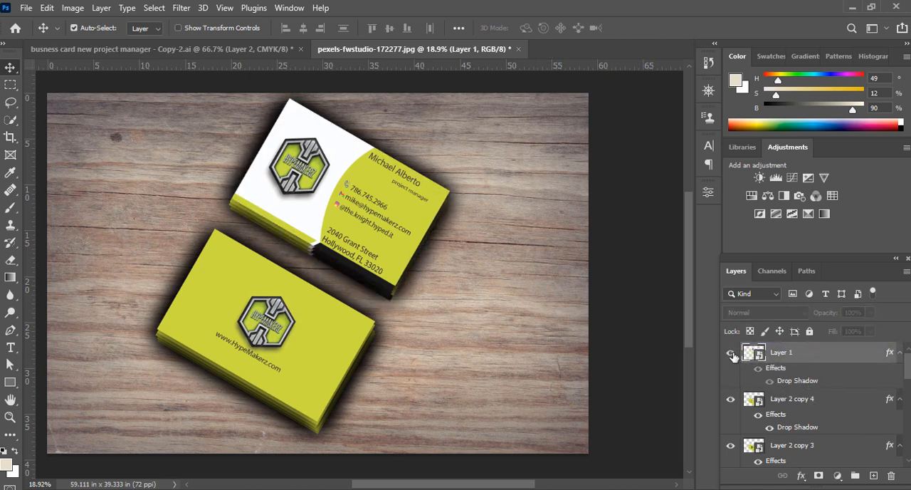
{"action": "left_click", "coordinate": [731, 353]}
Move Layer 2, the base card of the green logo stack, above Layer 1 in the layer order
{"action": "scroll", "coordinate": [814, 400], "scroll_direction": "down", "scroll_amount": 3}
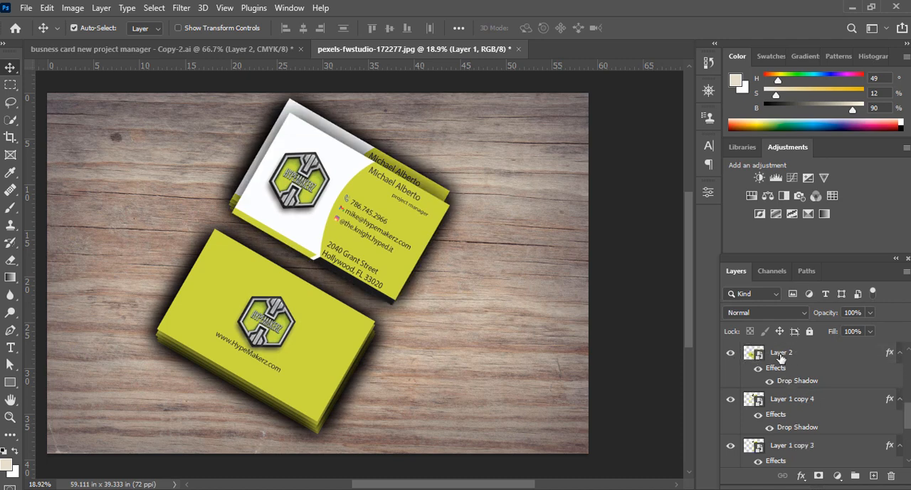
{"action": "left_click", "coordinate": [780, 348]}
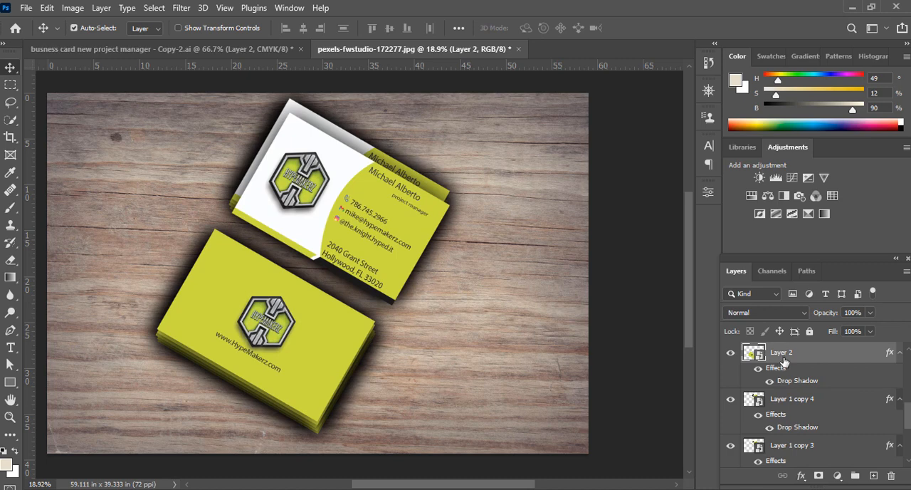
{"action": "mouse_move", "coordinate": [785, 359]}
{"action": "left_mouse_down"}
{"action": "mouse_move", "coordinate": [782, 336]}
{"action": "mouse_move", "coordinate": [786, 356]}
{"action": "left_mouse_up"}
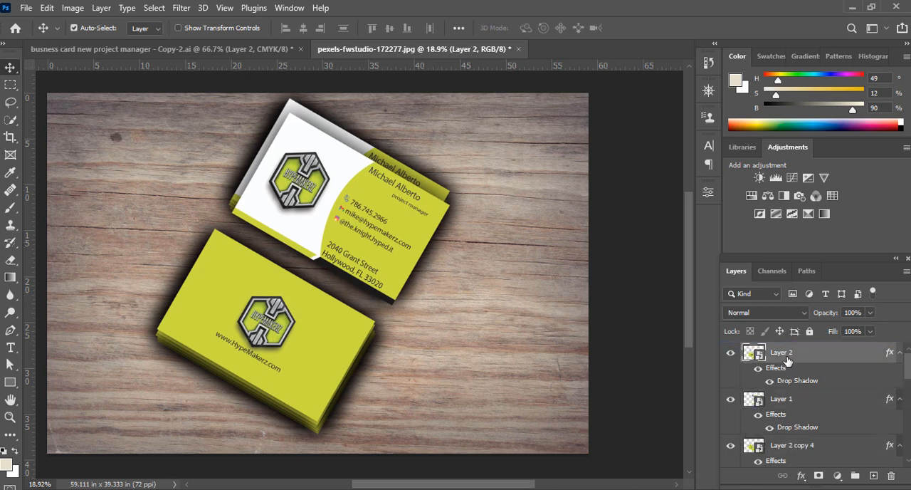
Toggle the visibility of Layer 1 and Layer 2 to check which card each one controls
{"action": "left_click", "coordinate": [731, 400]}
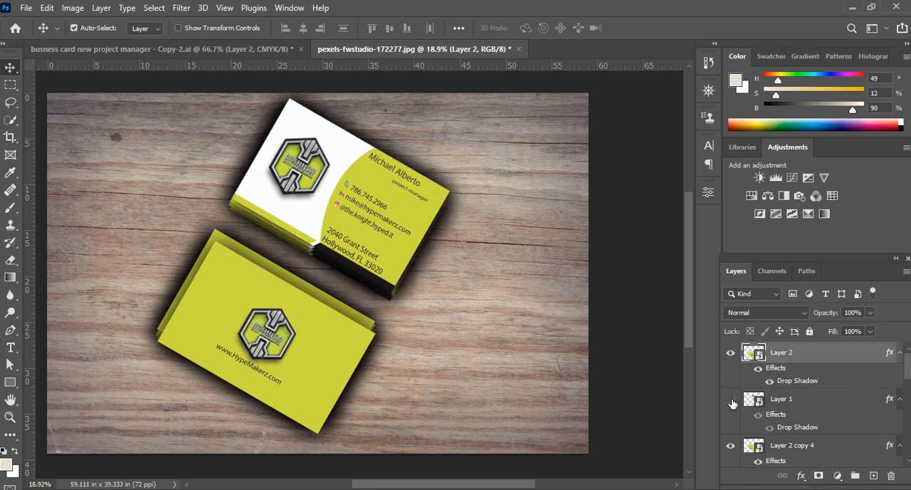
{"action": "left_click", "coordinate": [731, 401]}
{"action": "left_click", "coordinate": [731, 354]}
{"action": "left_click", "coordinate": [731, 354]}
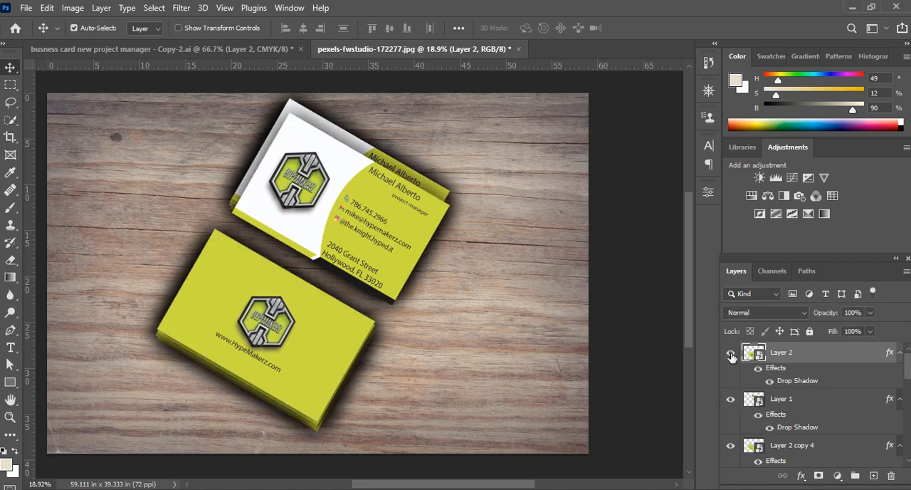
{"action": "left_click", "coordinate": [731, 353]}
{"action": "left_click", "coordinate": [732, 354]}
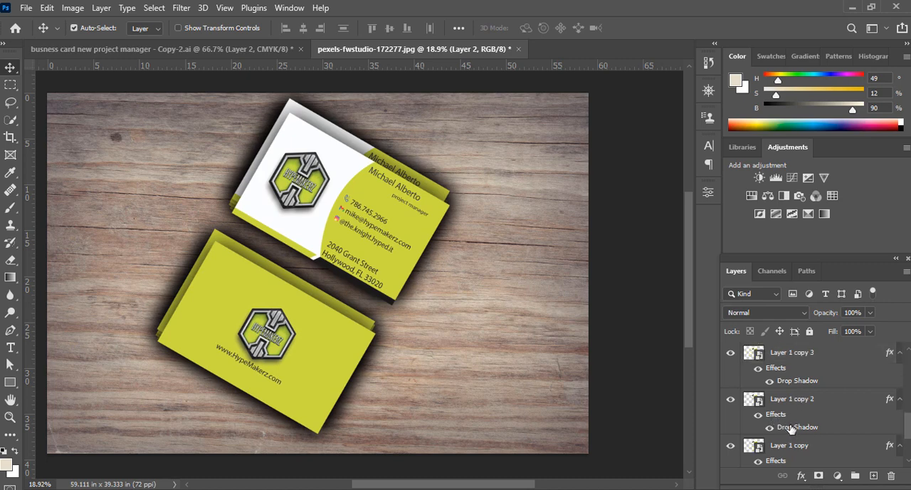
Group all the card copies from Layer 2 copy 4 down to Layer 1 copy into one layer group above the Background
{"action": "left_click", "coordinate": [791, 454]}
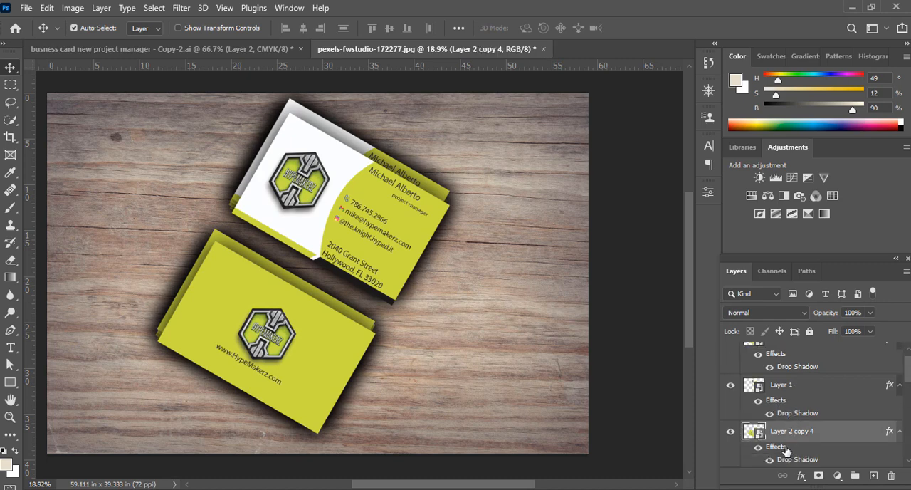
{"action": "scroll", "coordinate": [787, 452], "scroll_direction": "down", "scroll_amount": 5}
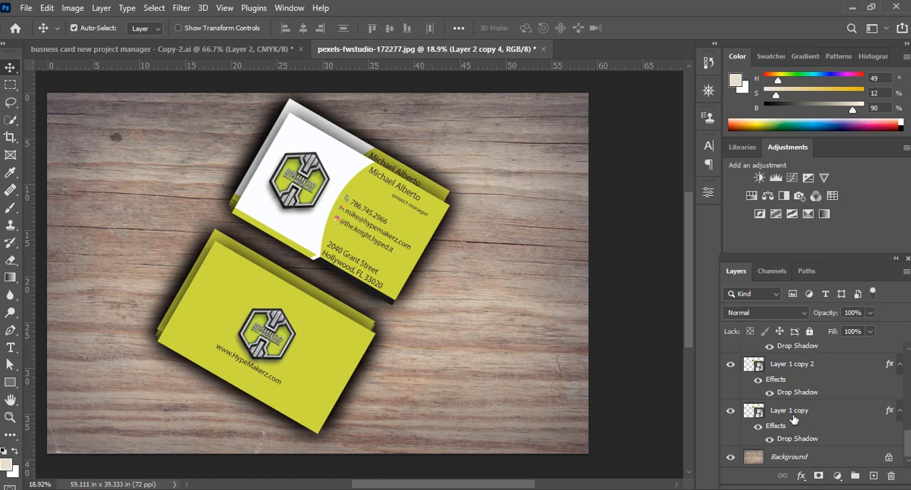
{"action": "left_click", "coordinate": [794, 417], "text": "shift"}
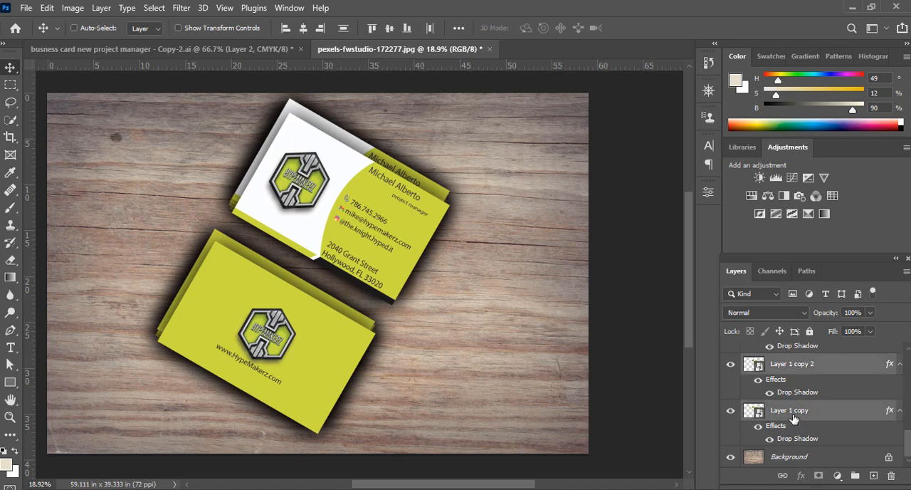
{"action": "key", "text": "ctrl+g"}
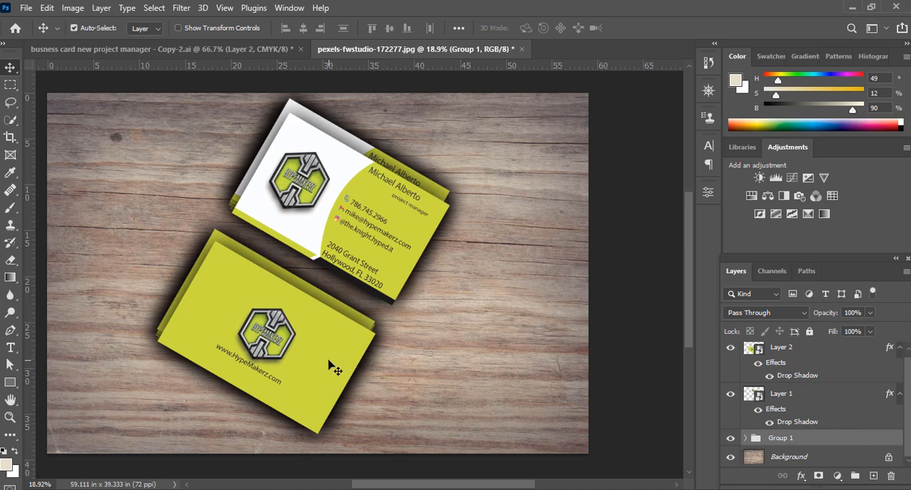
Move the Layer 2 and Layer 1 cards onto the tops of their stacks, leaving the copies' edges exposed beneath them
{"action": "left_click_drag", "start_coordinate": [328, 365], "coordinate": [328, 352]}
{"action": "left_click", "coordinate": [354, 274], "text": "ctrl"}
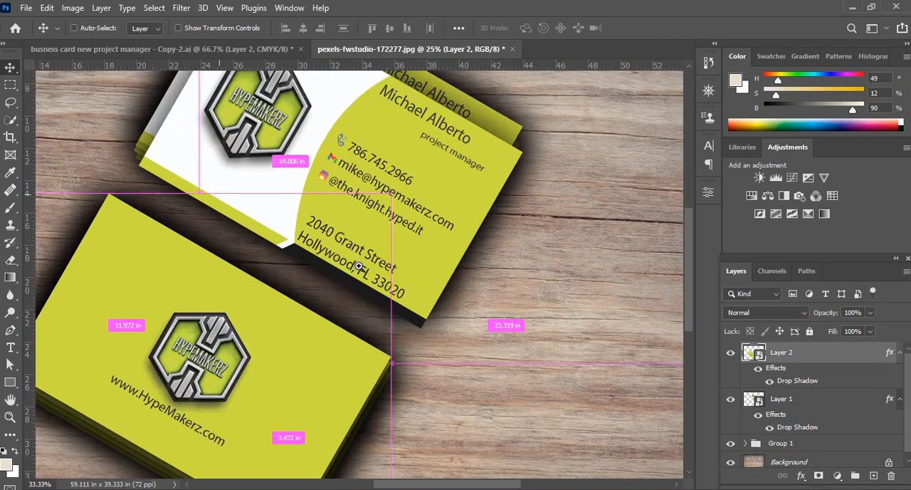
{"action": "left_click", "coordinate": [354, 274], "text": "ctrl"}
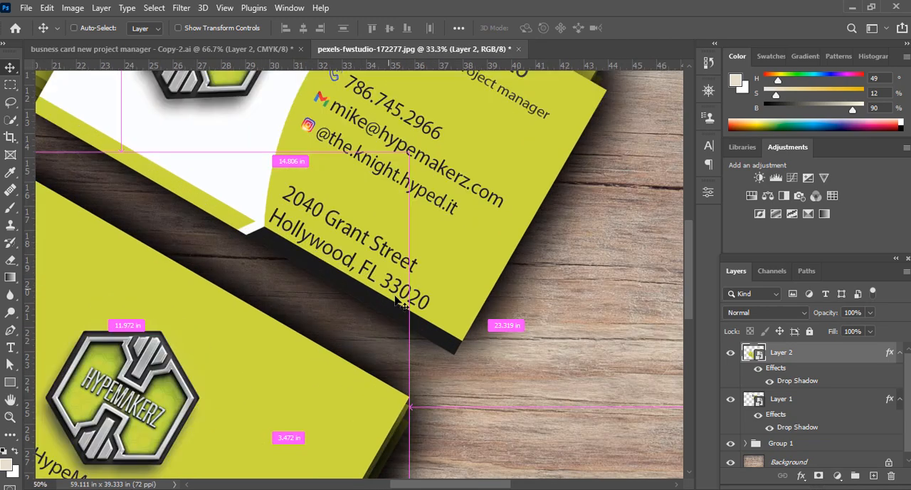
{"action": "left_click", "coordinate": [370, 284], "text": "ctrl"}
{"action": "left_click_drag", "start_coordinate": [466, 320], "coordinate": [453, 271]}
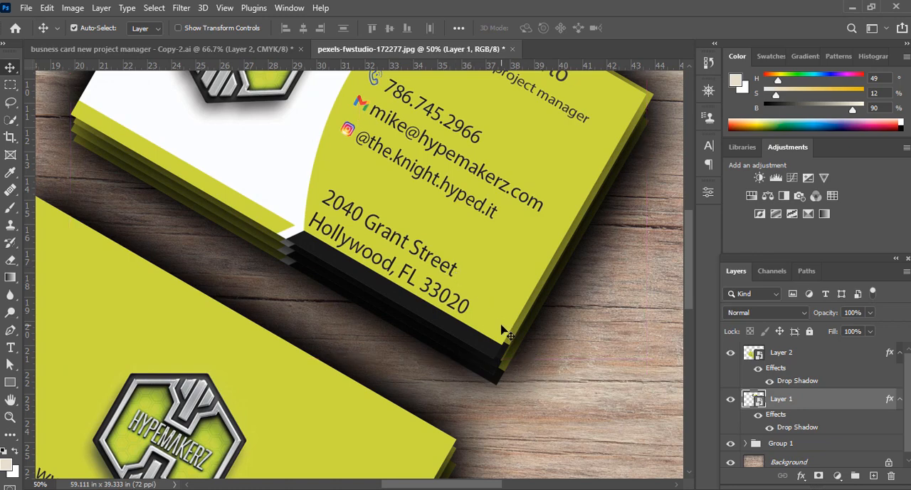
Hide the drop shadow effects of Layer 1 and Layer 2
{"action": "left_click_drag", "start_coordinate": [509, 415], "coordinate": [555, 107]}
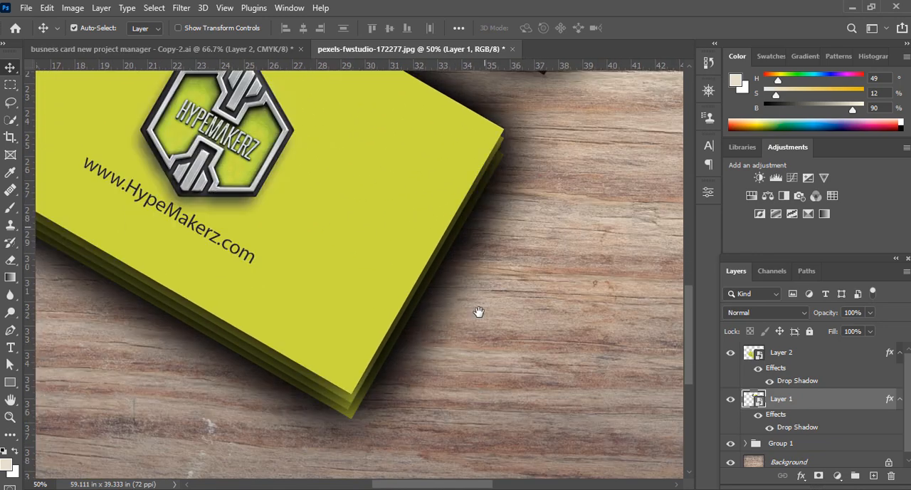
{"action": "left_click_drag", "start_coordinate": [485, 318], "coordinate": [544, 358]}
{"action": "left_click_drag", "start_coordinate": [387, 295], "coordinate": [446, 320]}
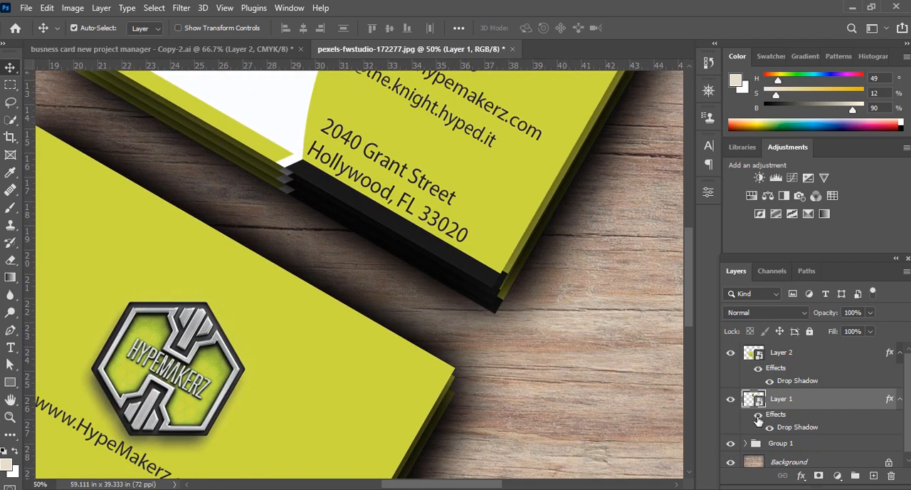
{"action": "left_click", "coordinate": [758, 418]}
{"action": "left_click", "coordinate": [758, 370]}
Examine the edges and shadows of both card stacks up close, and compare them with the whole mockup
{"action": "scroll", "coordinate": [531, 387], "scroll_direction": "down", "scroll_amount": 5}
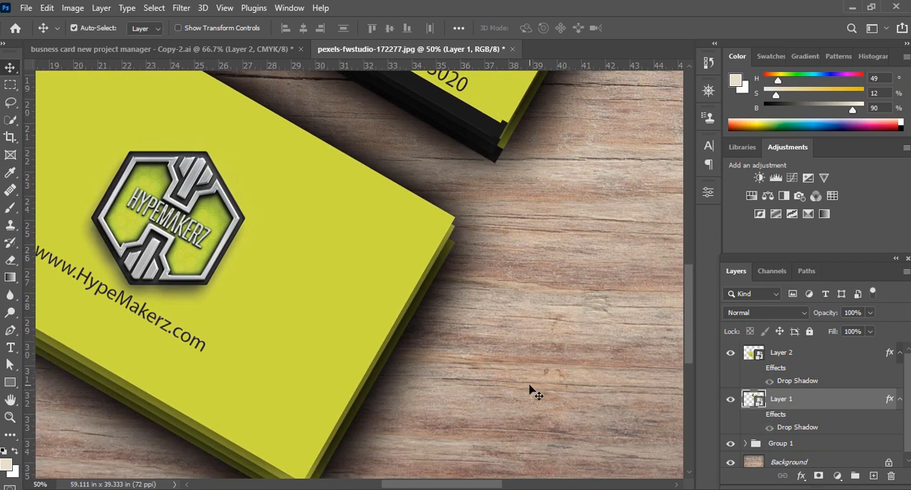
{"action": "scroll", "coordinate": [531, 386], "scroll_direction": "down", "scroll_amount": 2}
{"action": "key", "text": "ctrl+minus"}
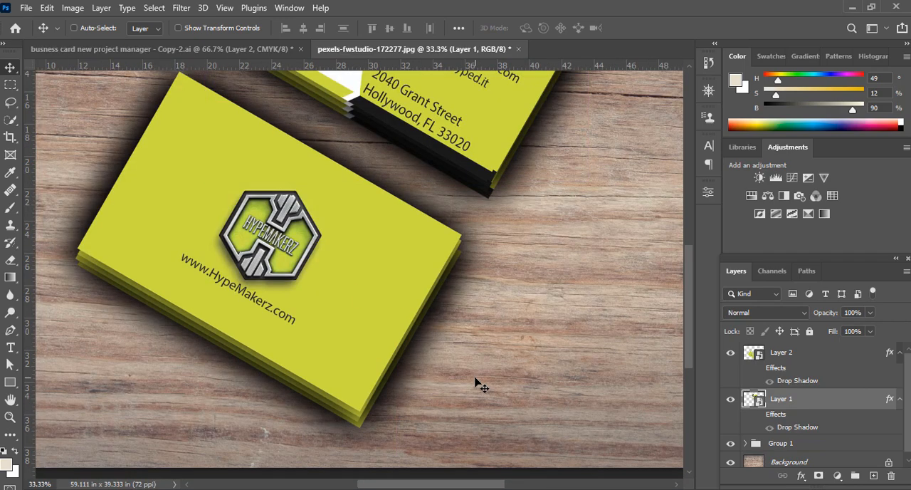
{"action": "left_click_drag", "start_coordinate": [443, 315], "coordinate": [443, 434]}
{"action": "left_click_drag", "start_coordinate": [545, 281], "coordinate": [520, 319]}
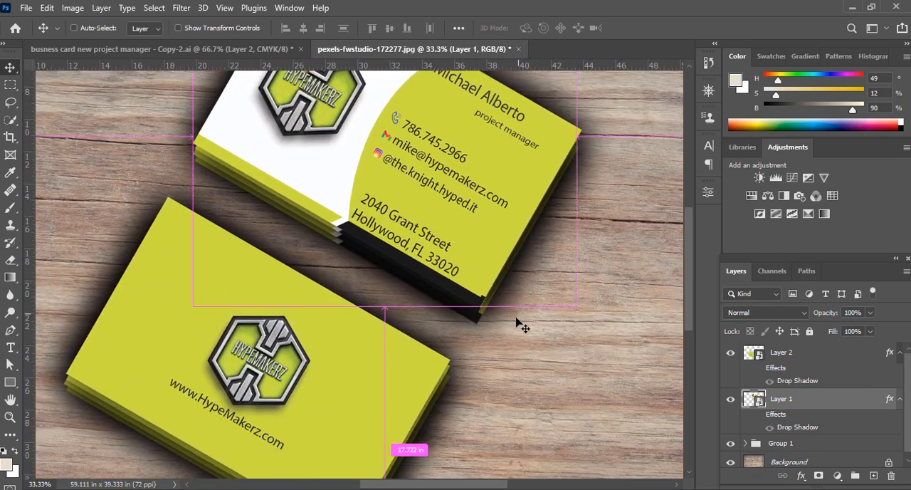
{"action": "scroll", "coordinate": [514, 322], "scroll_direction": "down", "scroll_amount": 5}
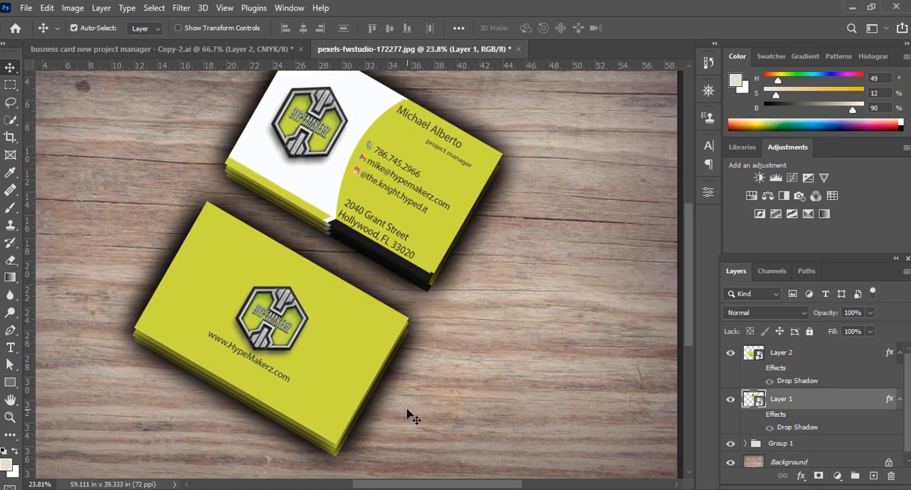
{"action": "key", "text": "ctrl"}
{"action": "scroll", "coordinate": [259, 406], "scroll_direction": "up", "scroll_amount": 1}
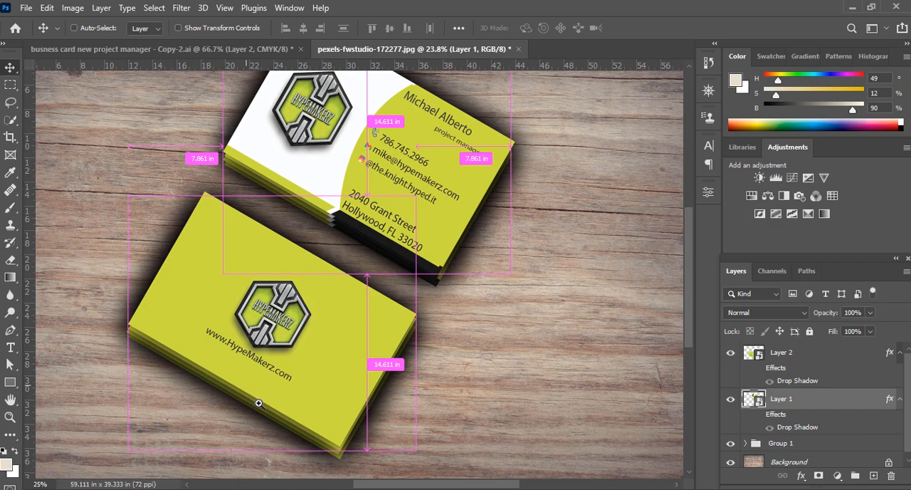
{"action": "scroll", "coordinate": [259, 404], "scroll_direction": "up", "scroll_amount": 1}
{"action": "scroll", "coordinate": [355, 360], "scroll_direction": "up", "scroll_amount": 1}
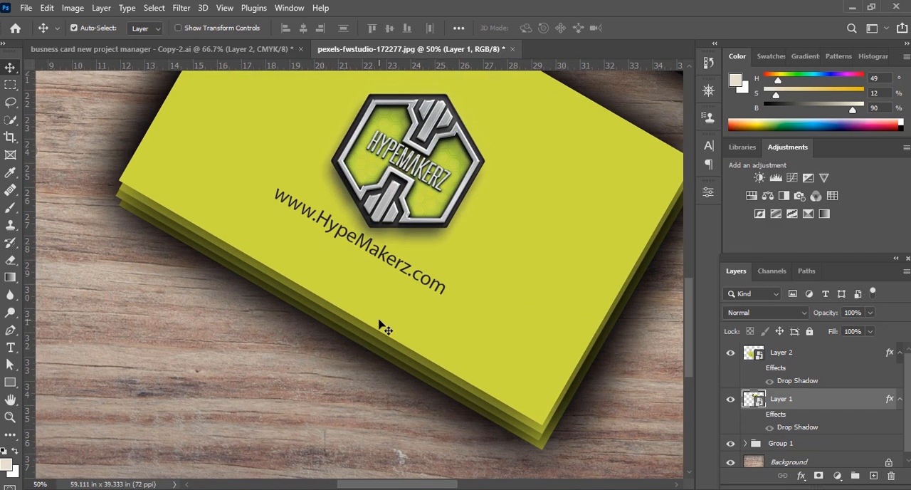
{"action": "mouse_move", "coordinate": [380, 321]}
{"action": "left_mouse_down"}
{"action": "mouse_move", "coordinate": [427, 261]}
{"action": "mouse_move", "coordinate": [417, 261]}
{"action": "mouse_move", "coordinate": [406, 297]}
{"action": "mouse_move", "coordinate": [383, 309]}
{"action": "mouse_move", "coordinate": [376, 326]}
{"action": "mouse_move", "coordinate": [383, 320]}
{"action": "left_mouse_up"}
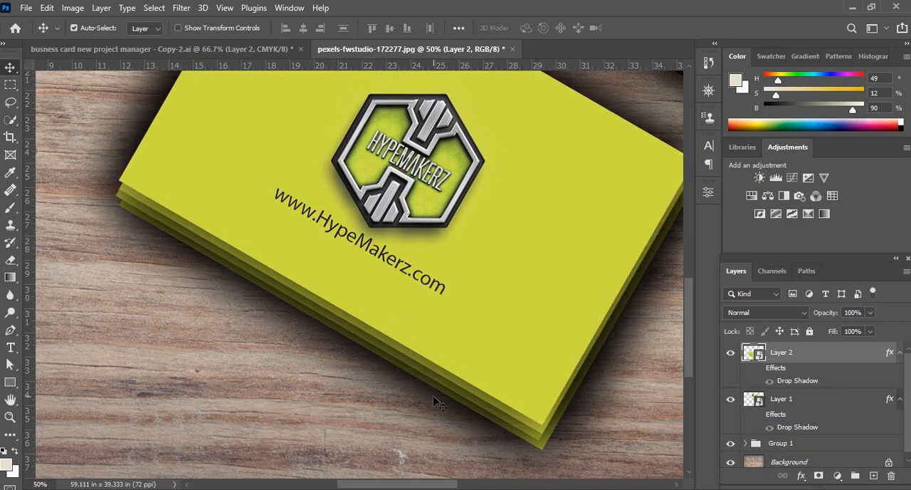
{"action": "left_click_drag", "start_coordinate": [544, 293], "coordinate": [398, 443]}
{"action": "left_click_drag", "start_coordinate": [519, 167], "coordinate": [476, 321]}
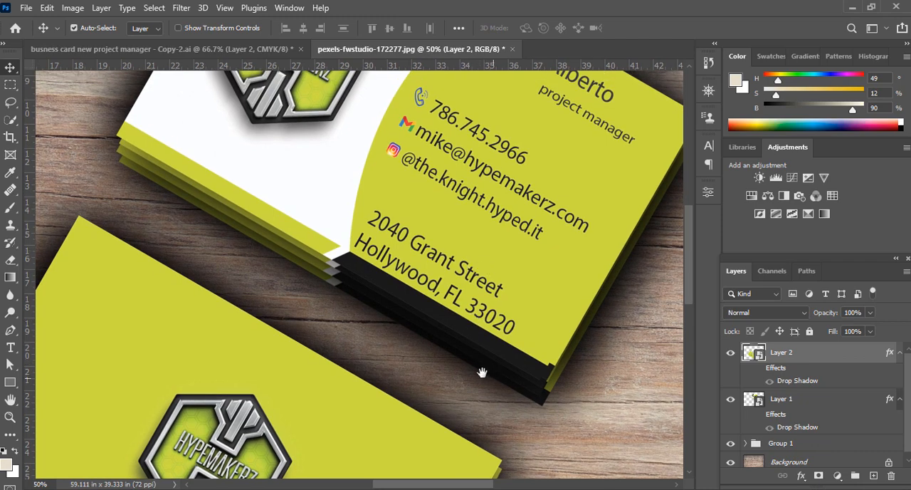
{"action": "left_click_drag", "start_coordinate": [484, 373], "coordinate": [470, 262]}
{"action": "left_click_drag", "start_coordinate": [397, 395], "coordinate": [417, 276]}
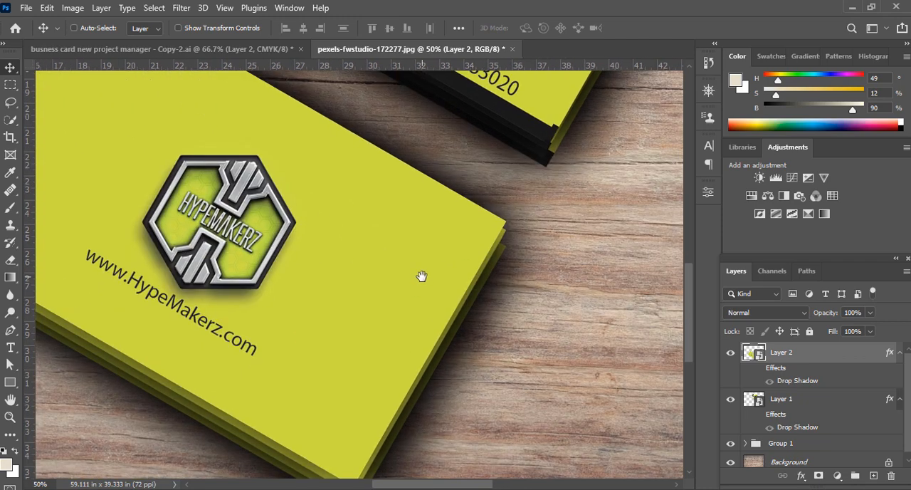
{"action": "scroll", "coordinate": [423, 285], "scroll_direction": "down", "scroll_amount": 5}
{"action": "left_click_drag", "start_coordinate": [529, 222], "coordinate": [499, 317]}
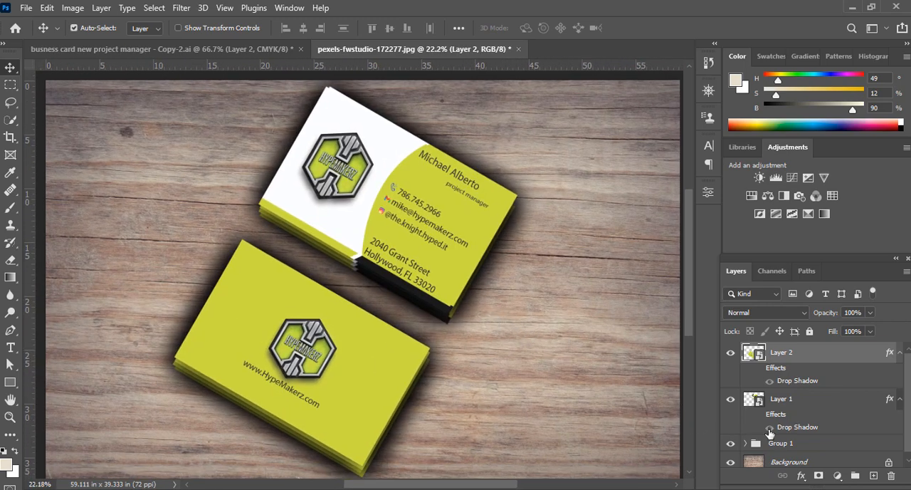
Toggle Layer 2 and Layer 1 off and on in turn to check the top card of each stack
{"action": "left_click", "coordinate": [730, 354]}
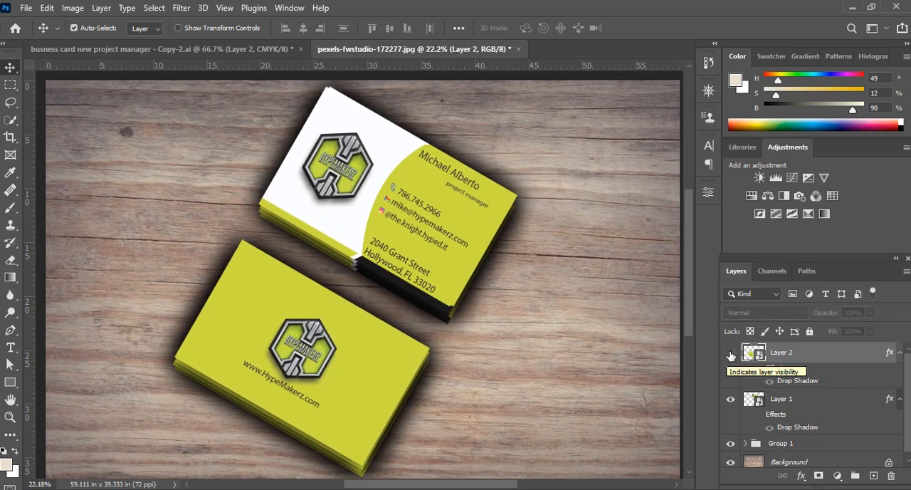
{"action": "left_click", "coordinate": [729, 355]}
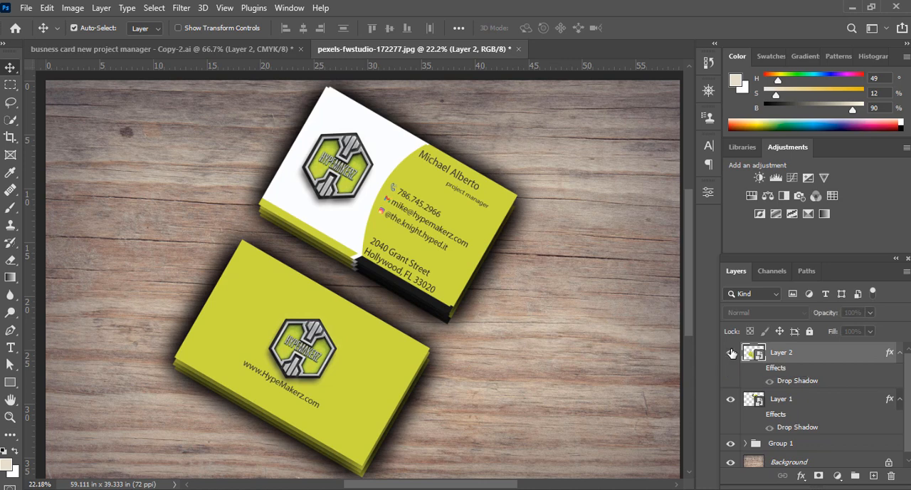
{"action": "left_click", "coordinate": [731, 401]}
{"action": "left_click", "coordinate": [731, 400]}
{"action": "left_click", "coordinate": [731, 401]}
{"action": "left_click", "coordinate": [731, 401]}
Open the contents of Layer 2's smart object and choose the Triangle tool for drawing a test shape
{"action": "double_click", "coordinate": [755, 353]}
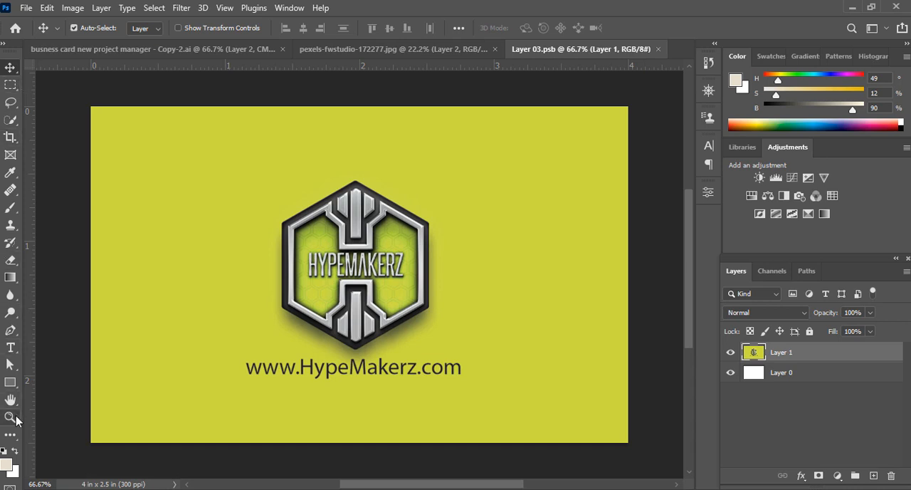
{"action": "left_click", "coordinate": [12, 385]}
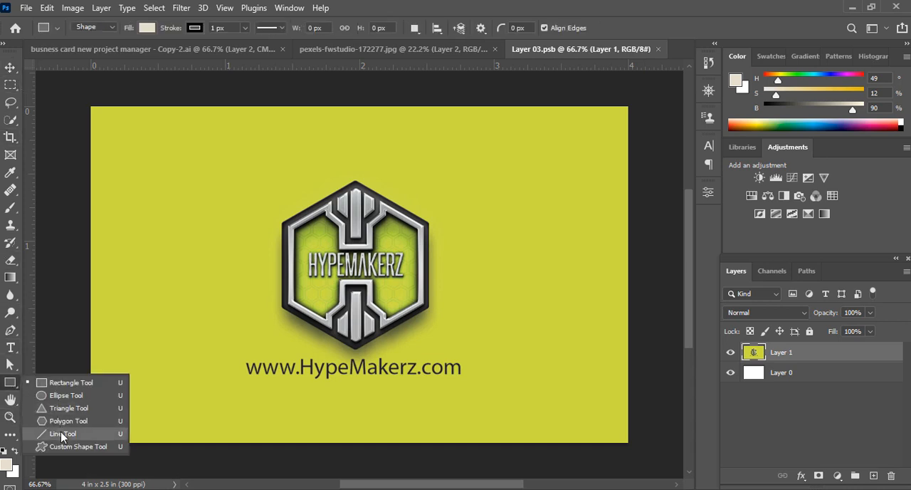
{"action": "left_click", "coordinate": [234, 334]}
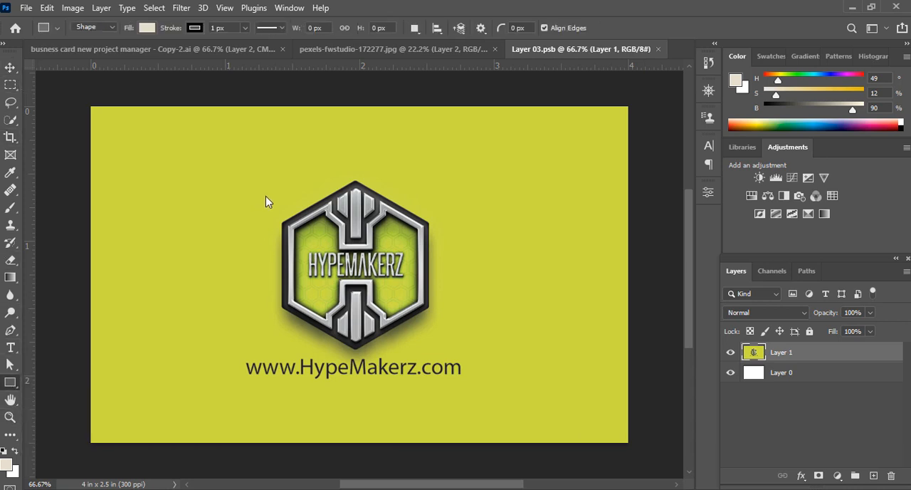
{"action": "left_click_drag", "start_coordinate": [258, 190], "coordinate": [351, 299]}
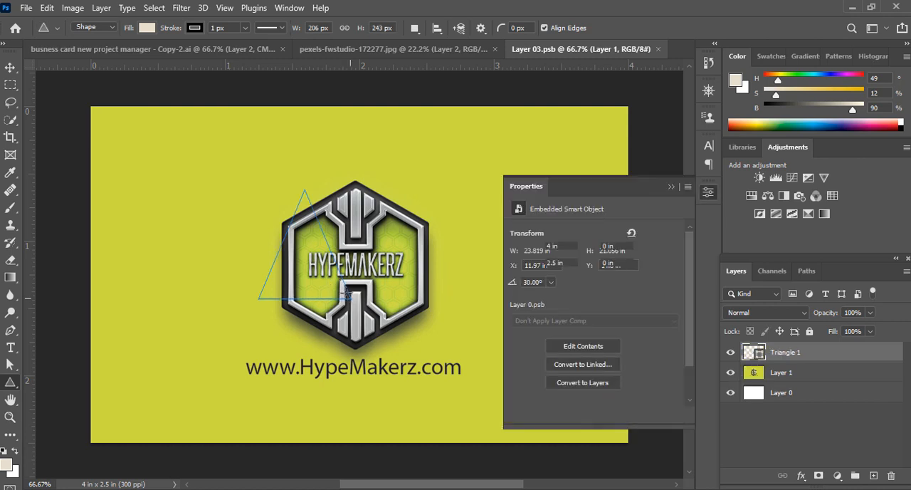
{"action": "key", "text": "ctrl+z"}
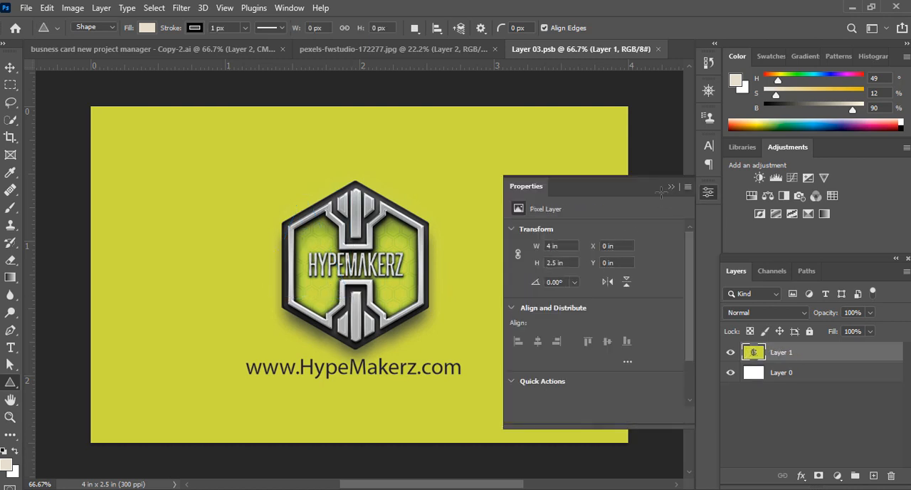
{"action": "left_click", "coordinate": [672, 189]}
Draw a triangle about 620 by 492 px over the logo and hide Layer 1, the existing card artwork
{"action": "left_click_drag", "start_coordinate": [273, 212], "coordinate": [495, 361]}
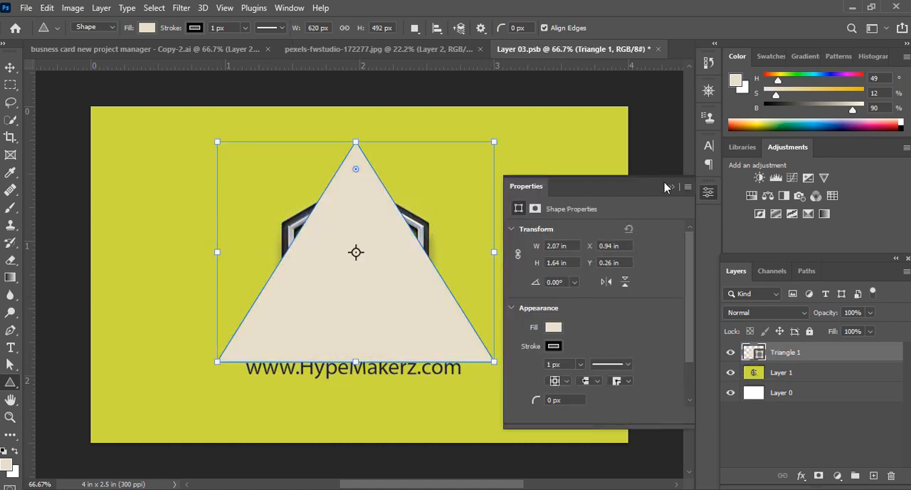
{"action": "left_click", "coordinate": [669, 186]}
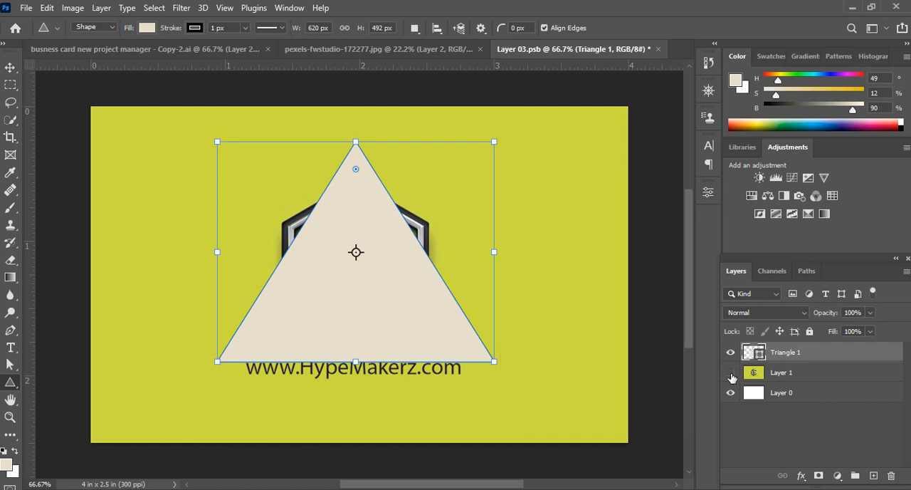
{"action": "left_click", "coordinate": [731, 373]}
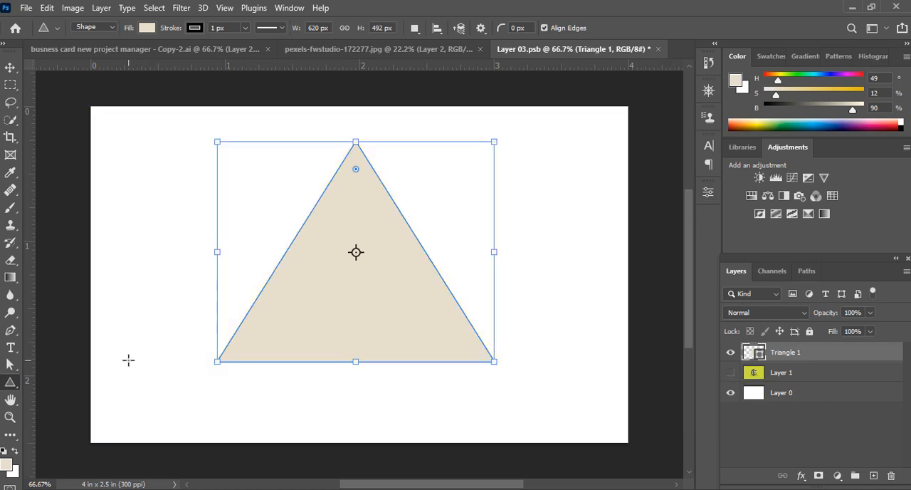
Set the foreground colour to golden yellow facb06, fill the triangle with it, and save the smart object
{"action": "left_click", "coordinate": [4, 466]}
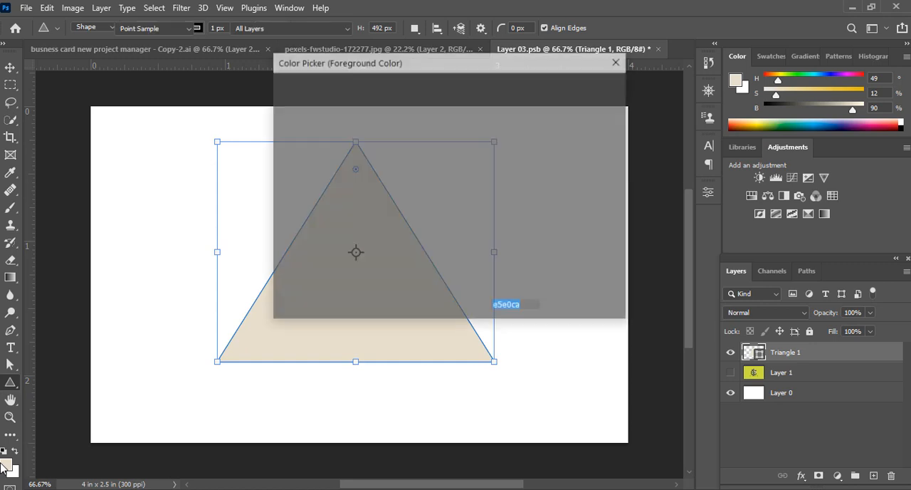
{"action": "left_click_drag", "start_coordinate": [443, 119], "coordinate": [445, 96]}
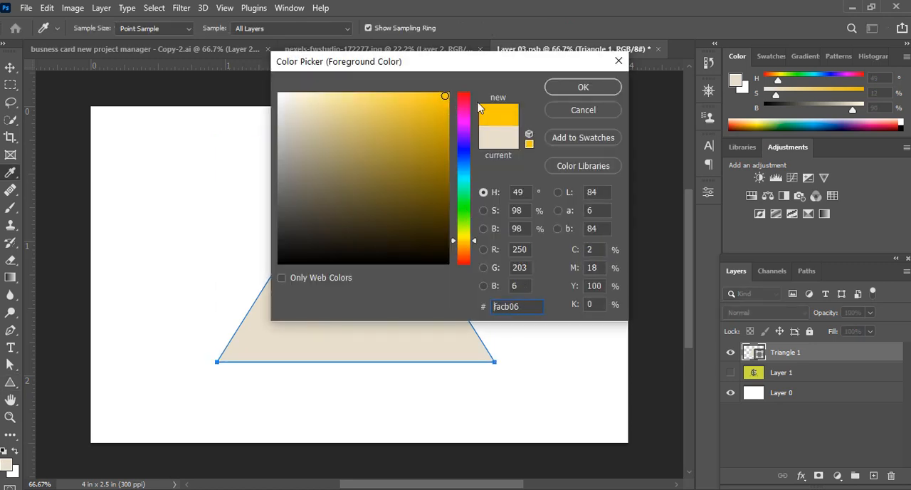
{"action": "left_click", "coordinate": [575, 88]}
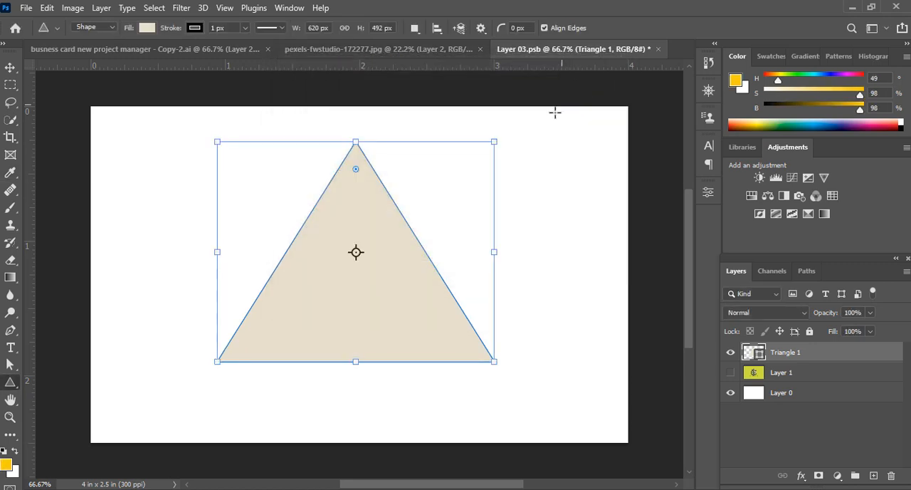
{"action": "key", "text": "alt+BackSpace"}
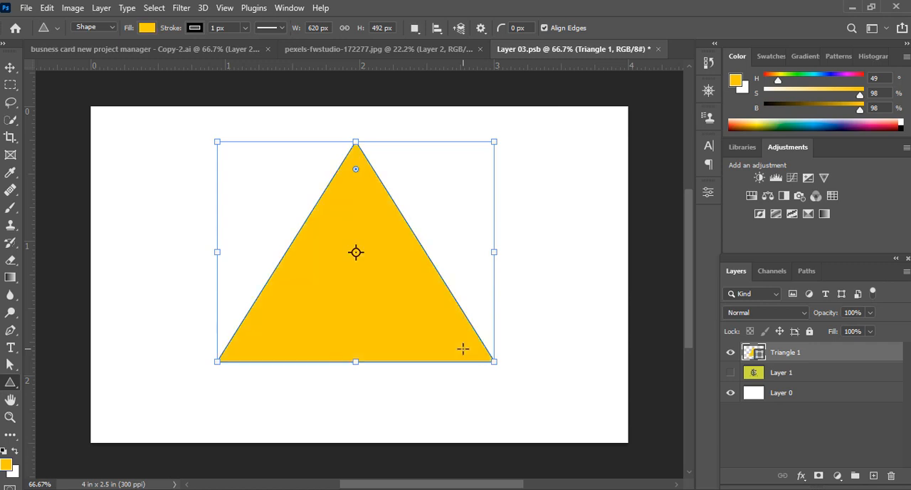
{"action": "key", "text": "ctrl+s"}
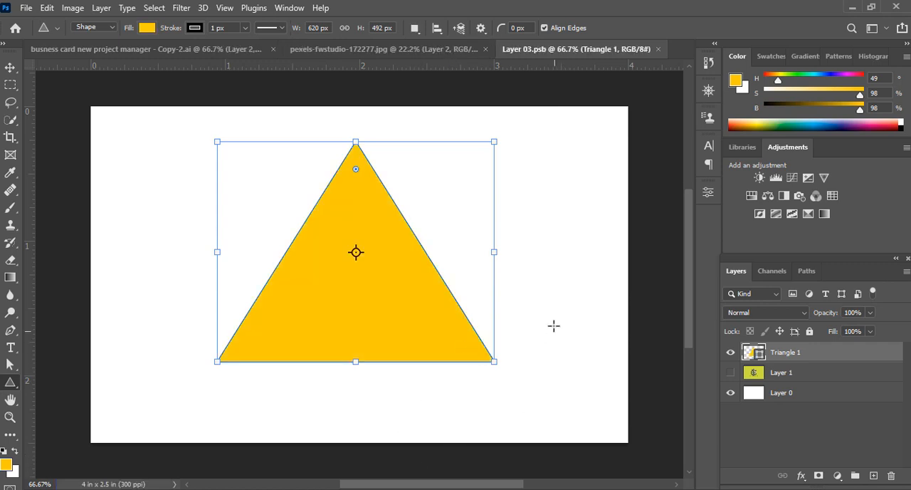
Check the triangle on the mockup, hide Triangle 1 and show Layer 1 in the smart object, and save it
{"action": "left_click", "coordinate": [368, 50]}
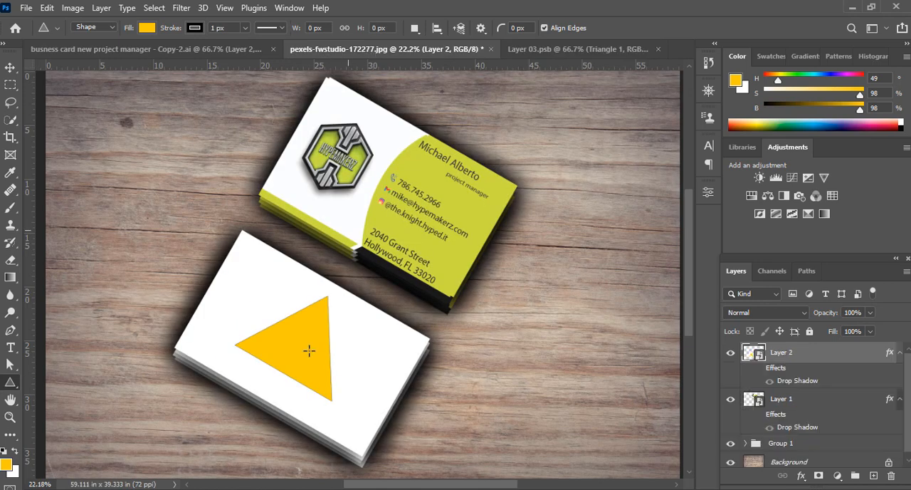
{"action": "left_click", "coordinate": [559, 50]}
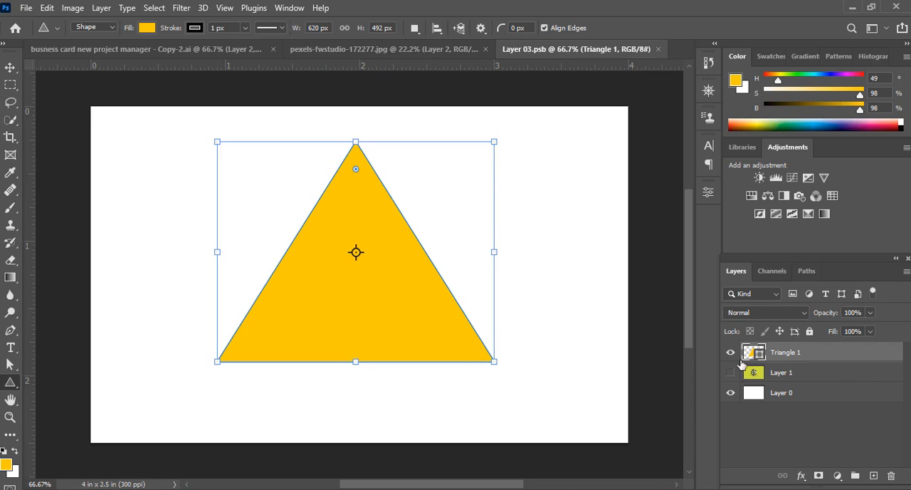
{"action": "left_click", "coordinate": [730, 351]}
{"action": "left_click", "coordinate": [731, 372]}
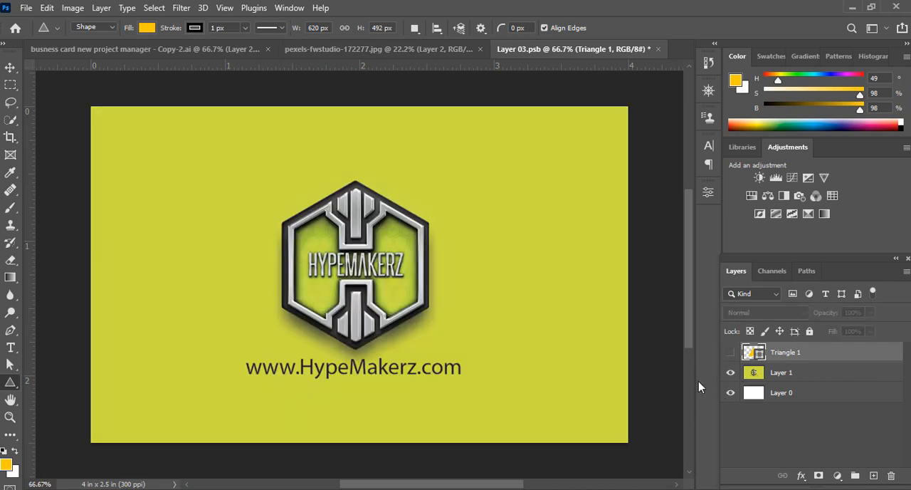
{"action": "key", "text": "ctrl+s"}
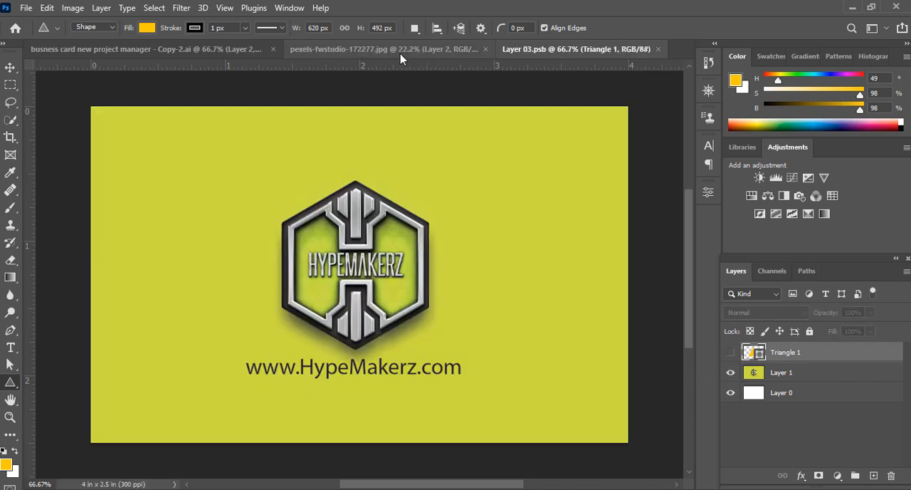
Return to the wood mockup document to check the restored card artwork, and switch to the Move tool
{"action": "left_click", "coordinate": [243, 55]}
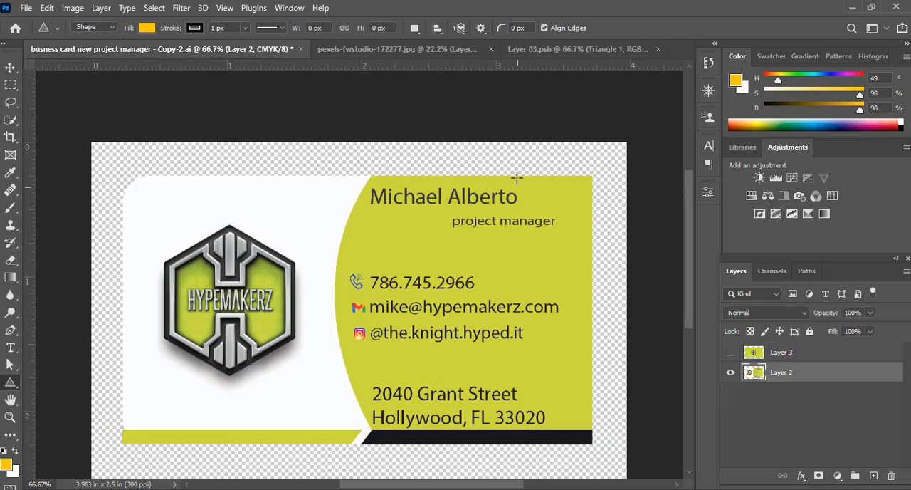
{"action": "left_click", "coordinate": [436, 49]}
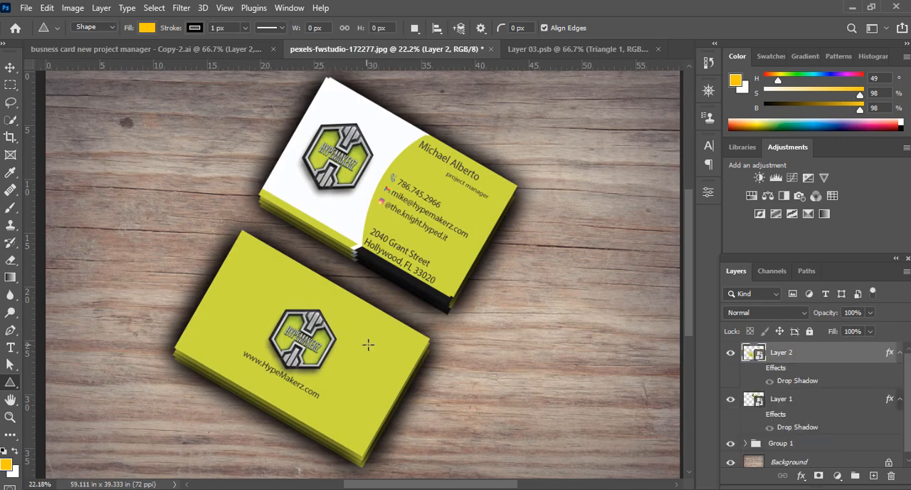
{"action": "left_click", "coordinate": [10, 67]}
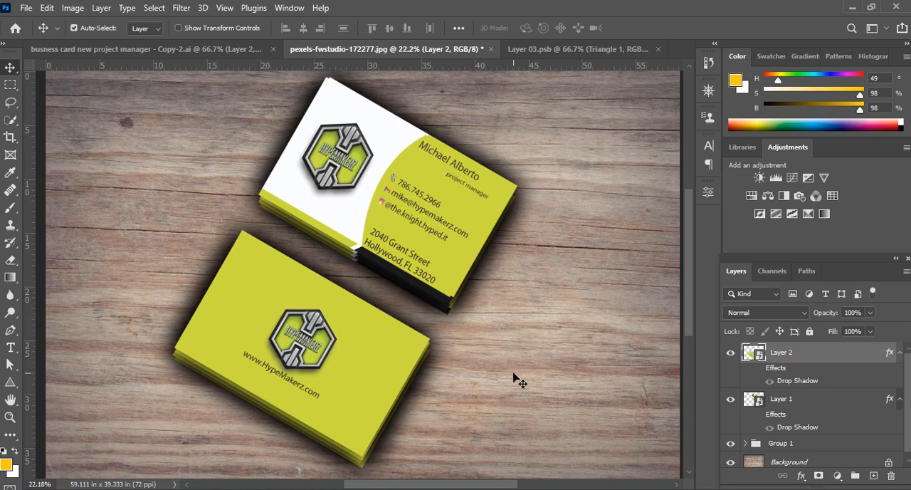
Toggle the visibility of Group 1, Layer 1 and the Background to check what each contributes to the mockup
{"action": "scroll", "coordinate": [725, 423], "scroll_direction": "down", "scroll_amount": 1}
{"action": "left_click", "coordinate": [729, 439]}
{"action": "left_click", "coordinate": [729, 438]}
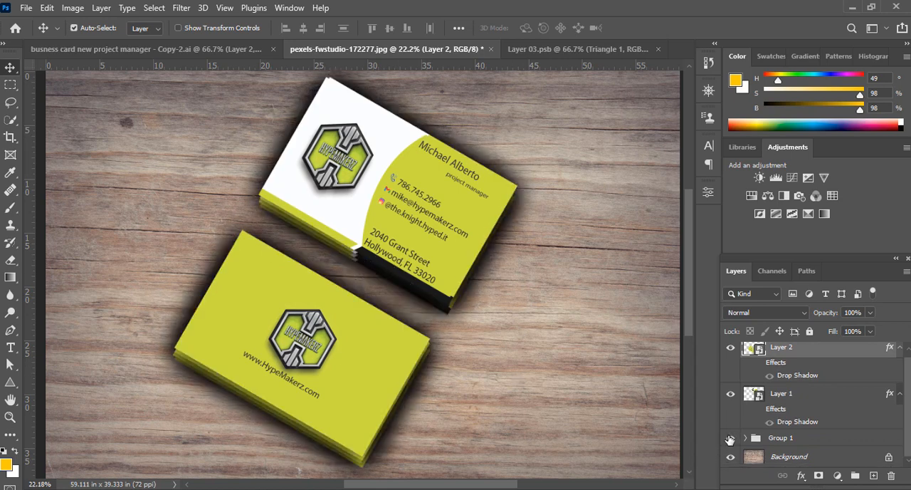
{"action": "left_click", "coordinate": [729, 438]}
{"action": "left_click", "coordinate": [729, 439]}
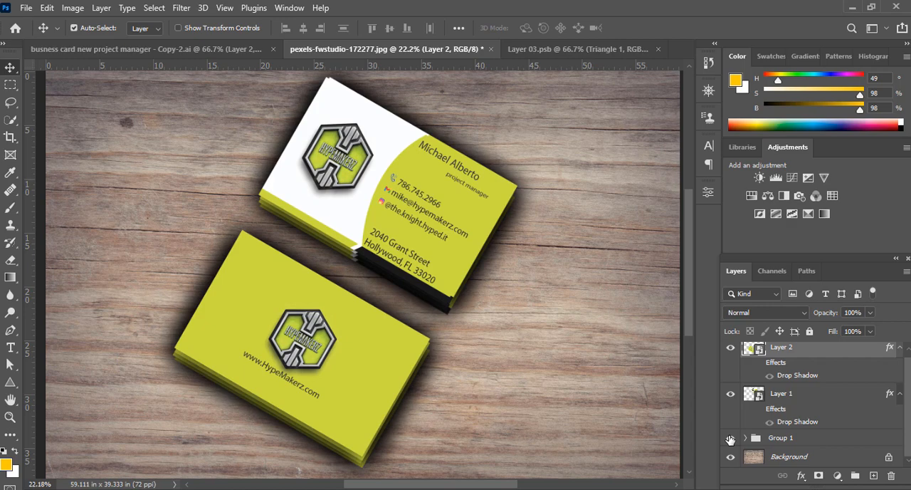
{"action": "left_click", "coordinate": [730, 396]}
{"action": "left_click", "coordinate": [731, 458]}
{"action": "left_click", "coordinate": [730, 457]}
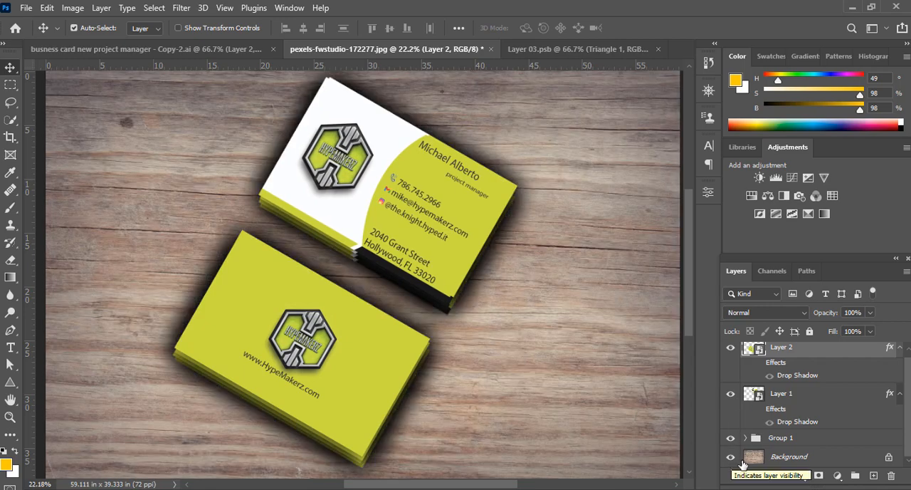
{"action": "key", "text": "ctrl"}
{"action": "scroll", "coordinate": [524, 353], "scroll_direction": "down", "scroll_amount": 2}
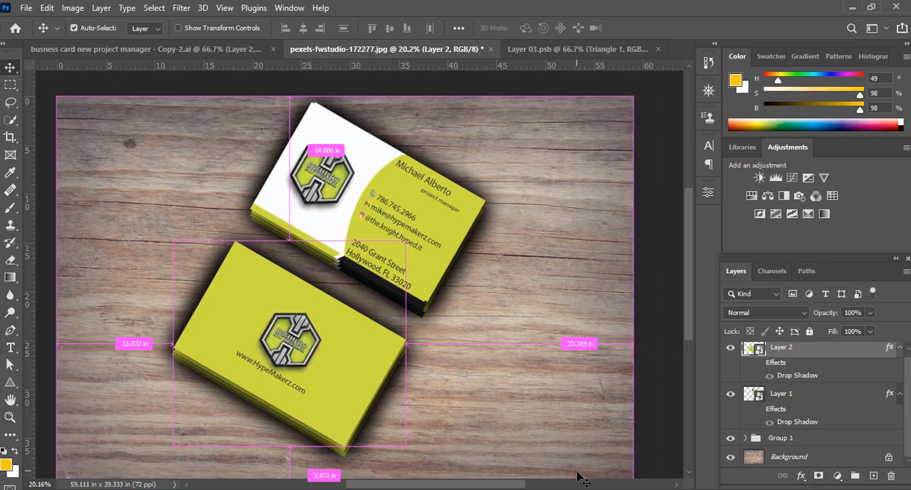
{"action": "left_click_drag", "start_coordinate": [434, 417], "coordinate": [472, 403]}
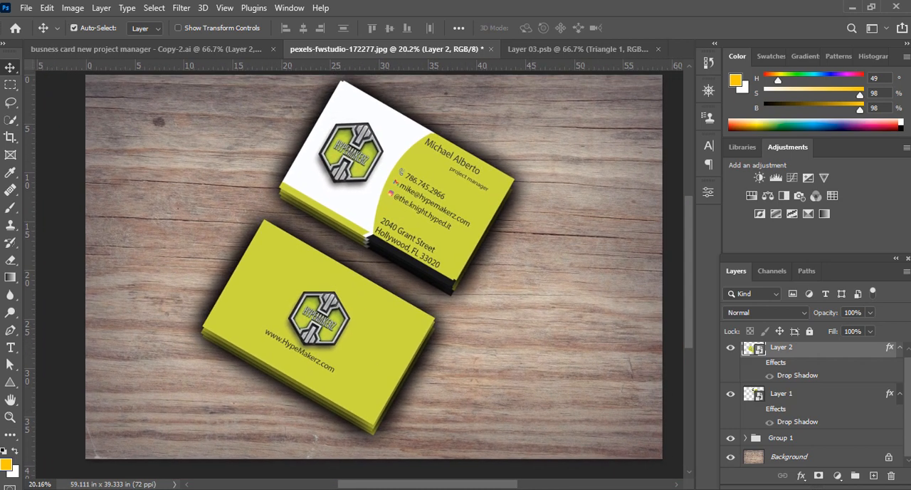
{"action": "left_click", "coordinate": [723, 489]}
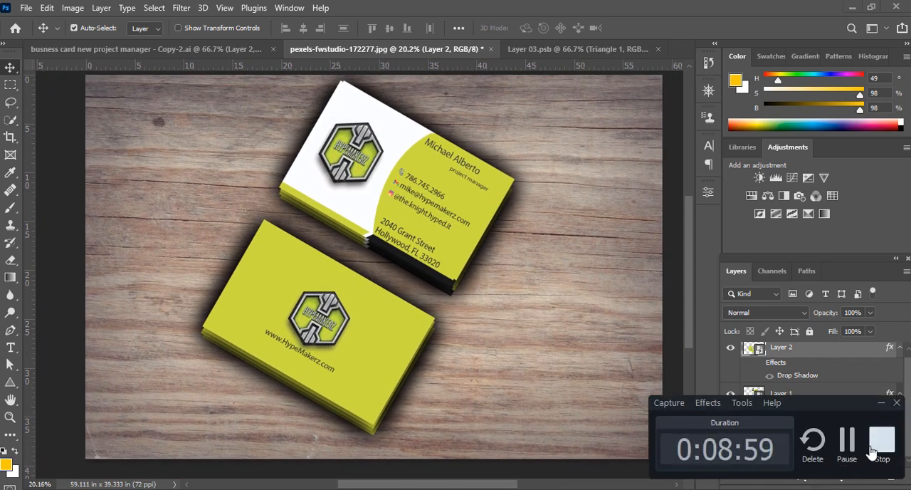